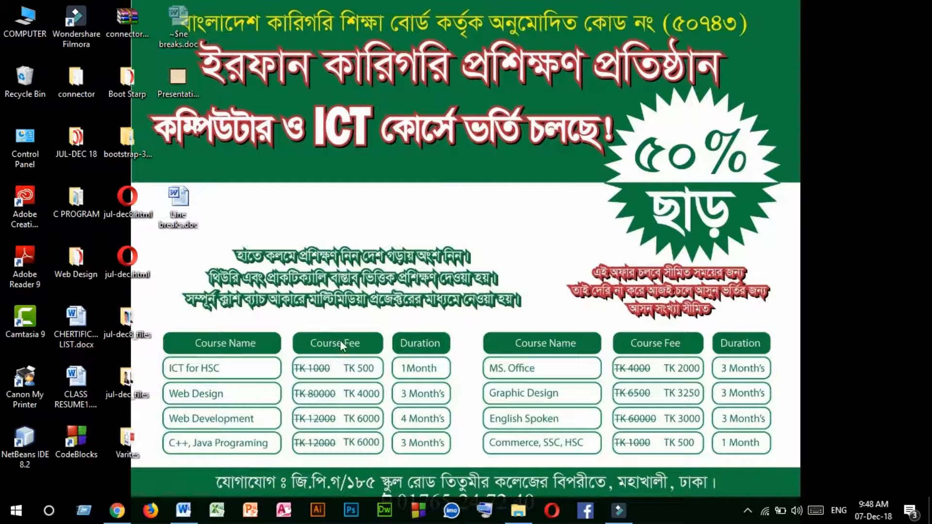
Switch to Line breaks.doc in Word and look through its paragraphs and lists, including the "What is HTML?" section.
click(183, 511)
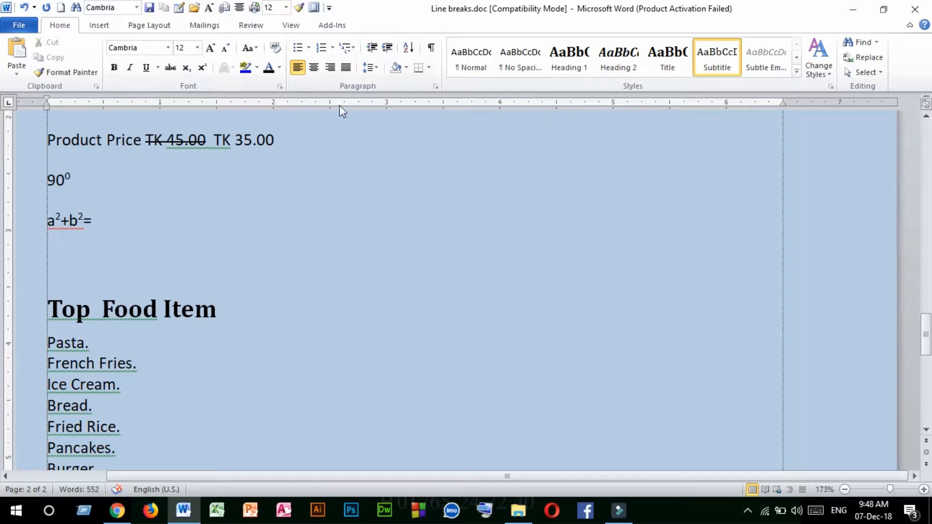
scroll(264, 215, up, 2)
scroll(260, 218, down, 8)
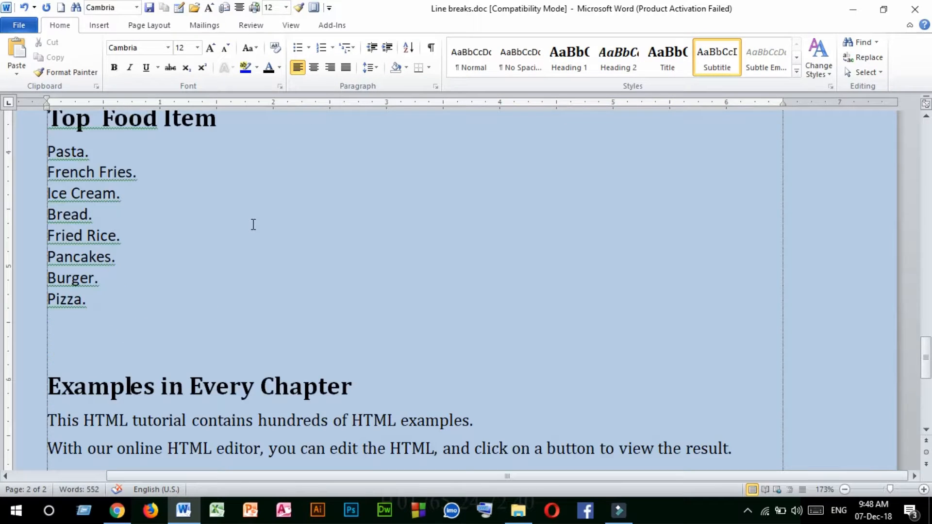
scroll(252, 222, up, 2)
scroll(252, 224, down, 8)
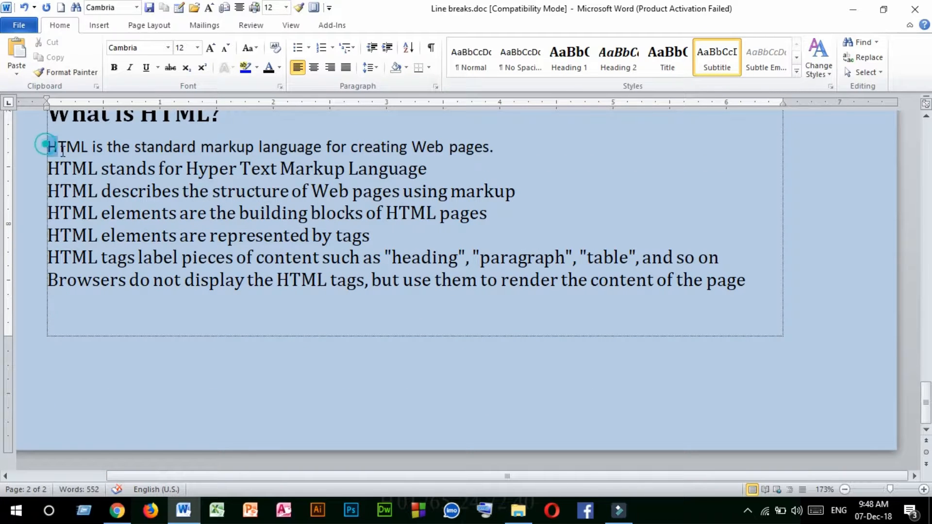
drag(47, 145, 749, 279)
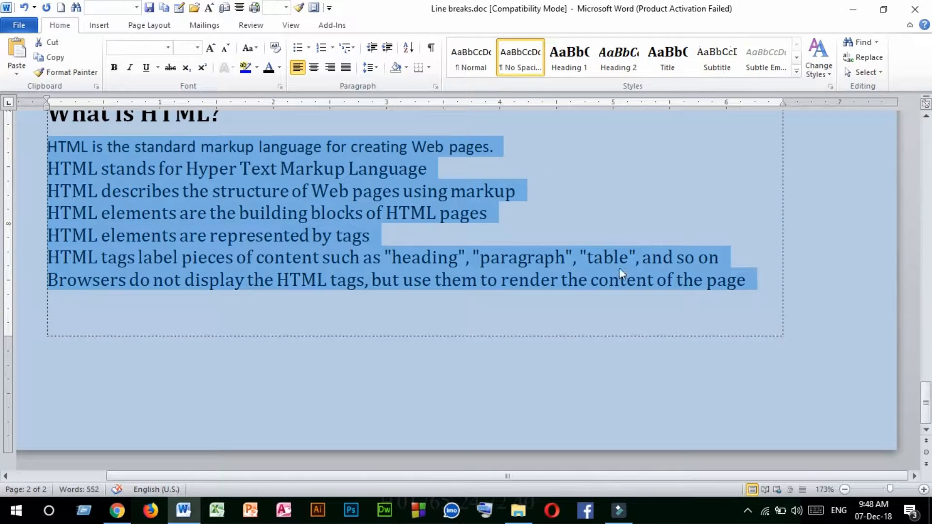
click(377, 235)
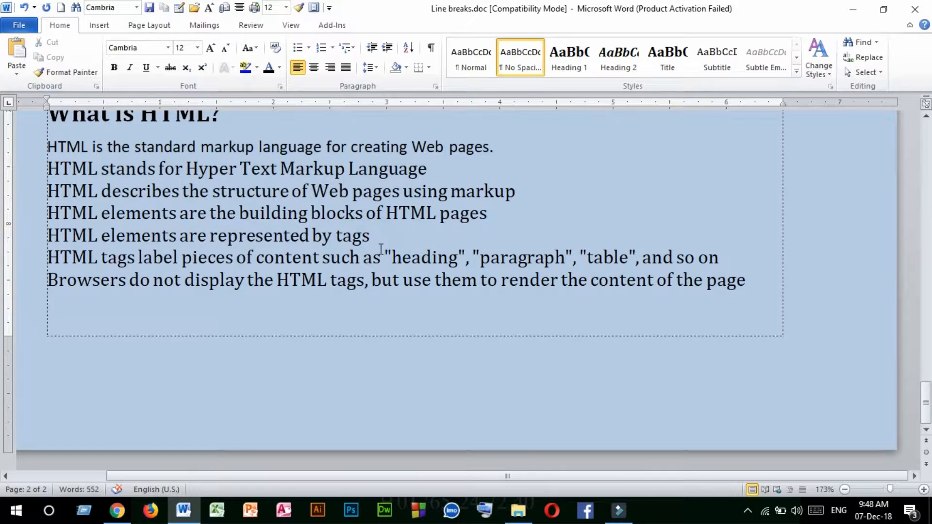
scroll(380, 235, up, 4)
scroll(266, 270, up, 10)
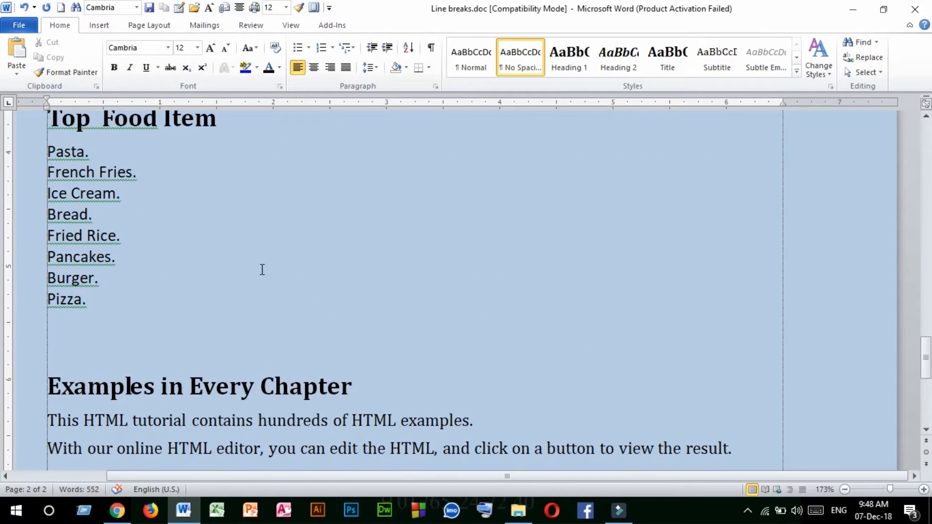
scroll(261, 270, up, 12)
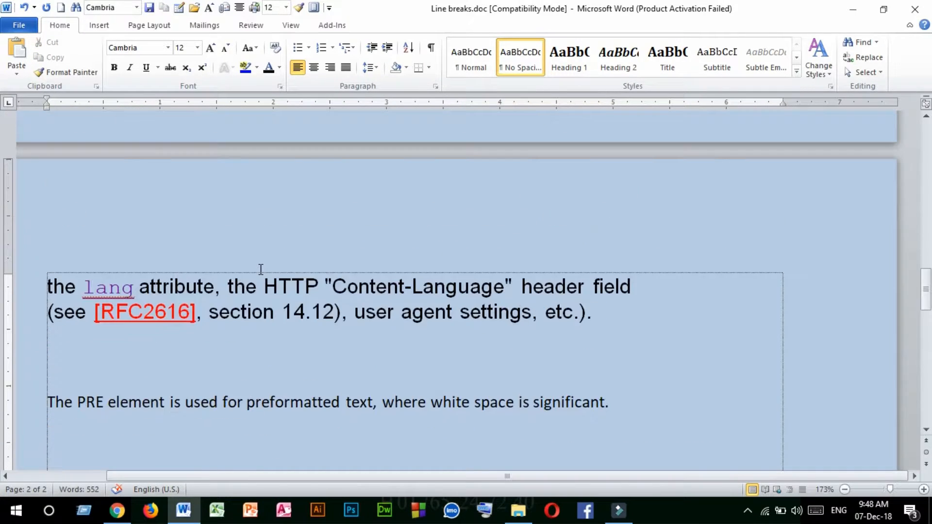
scroll(260, 270, up, 2)
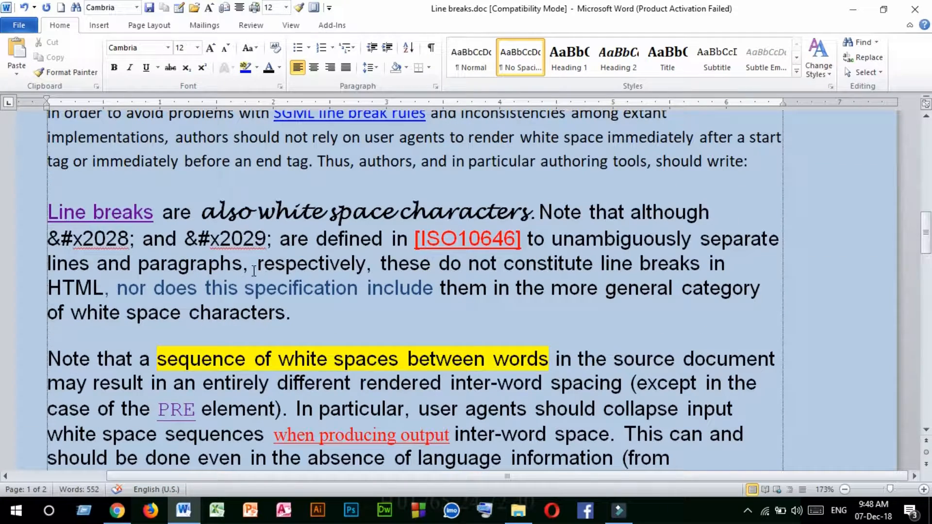
Select the whole "Line breaks are also white space characters" paragraph and show the formatting marks.
drag(42, 213, 303, 335)
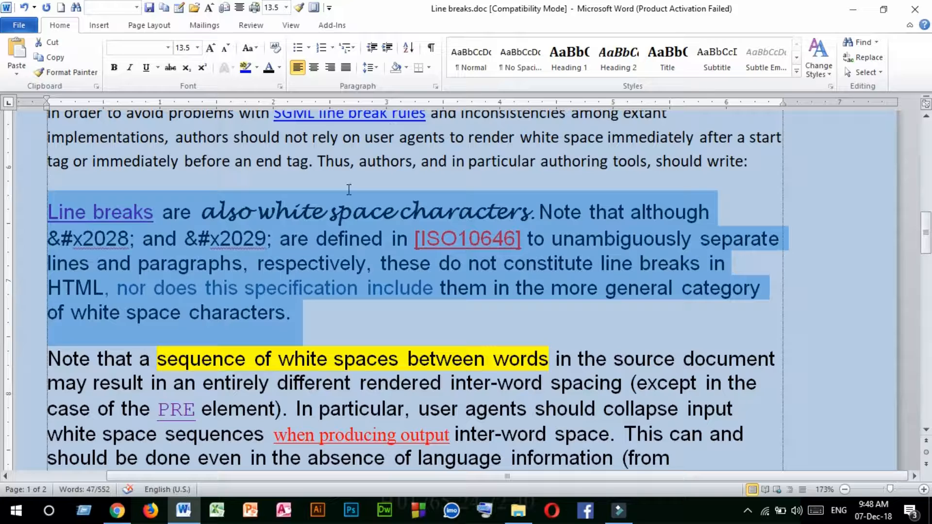
click(254, 287)
drag(293, 313, 48, 204)
click(430, 48)
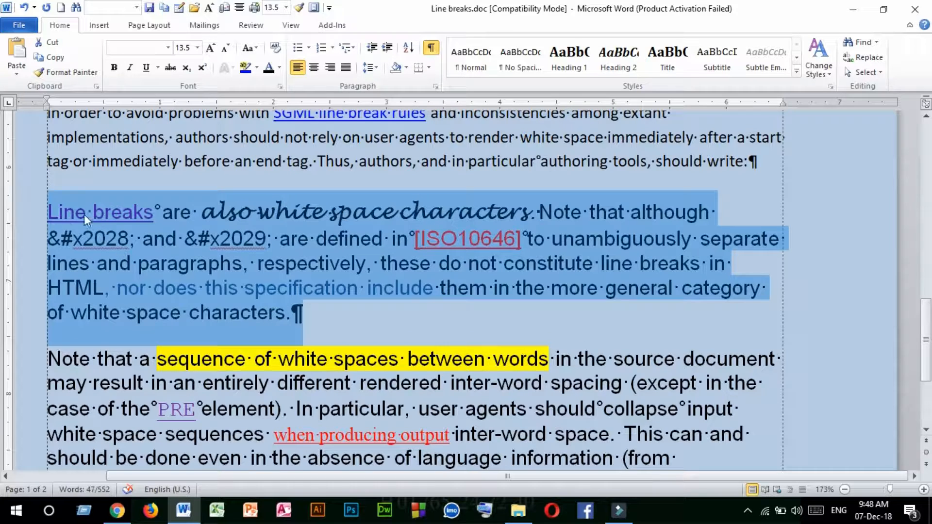
Examine where the "Line breaks" and "The PRE element" paragraphs start and end, using their paragraph marks.
click(59, 216)
drag(48, 212, 336, 314)
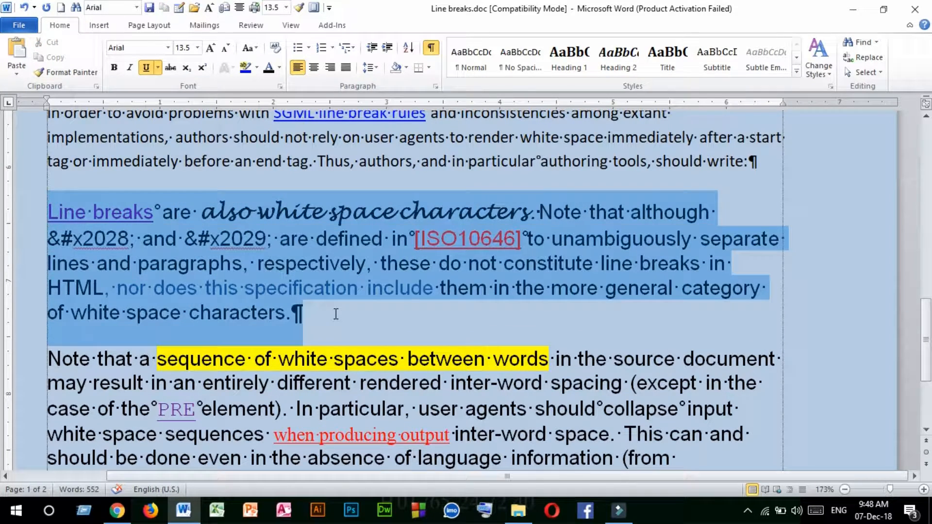
click(298, 315)
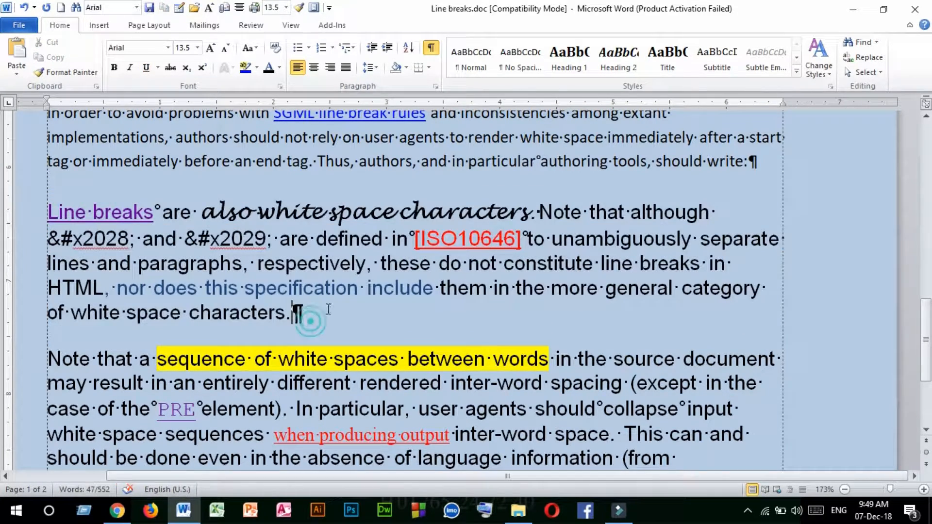
click(305, 318)
drag(291, 311, 308, 312)
click(305, 315)
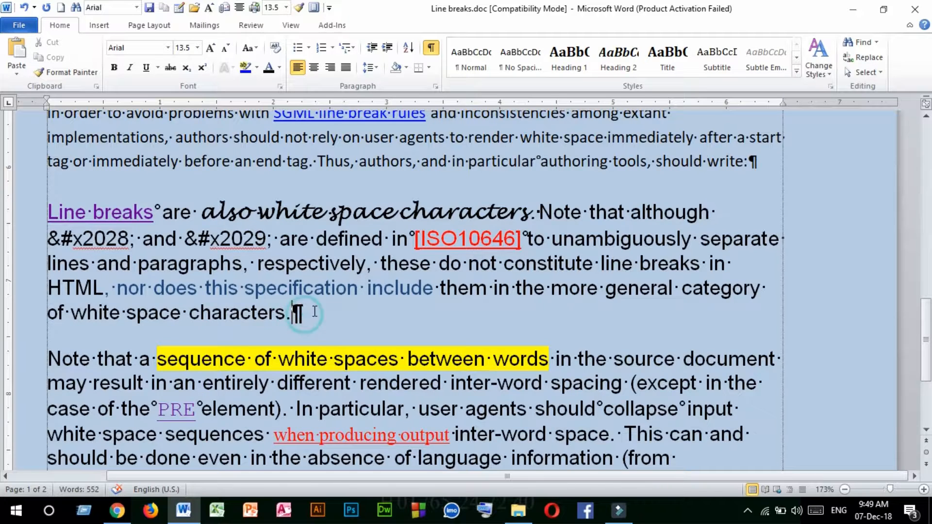
scroll(314, 312, down, 10)
scroll(297, 323, up, 2)
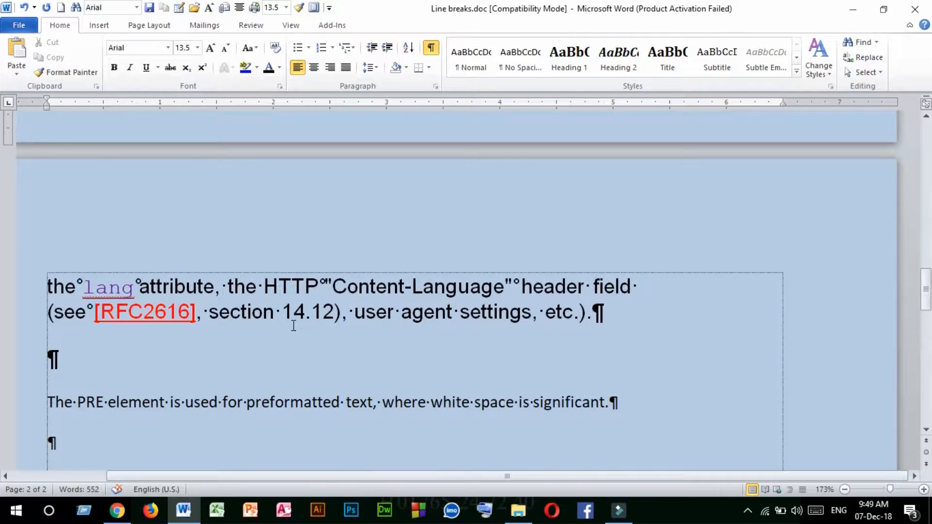
scroll(294, 326, down, 3)
drag(632, 208, 49, 214)
click(330, 252)
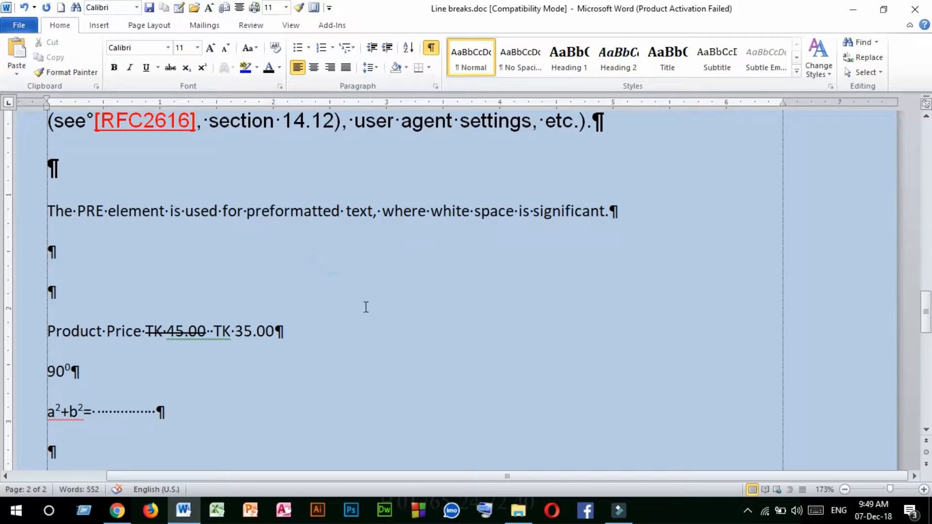
Add a new paragraph reading "Jhghjghjgjjg hjjhj hhhnkh" below the Product Price line.
click(272, 333)
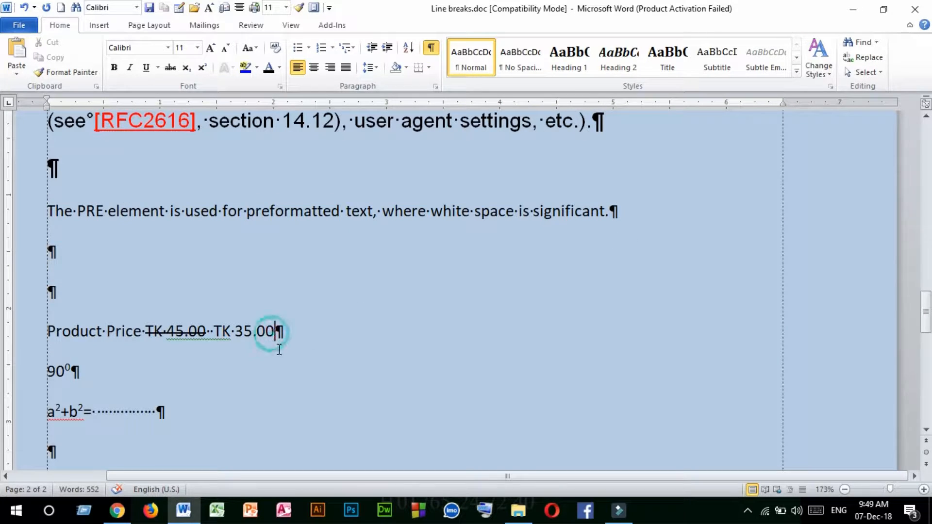
key(Return)
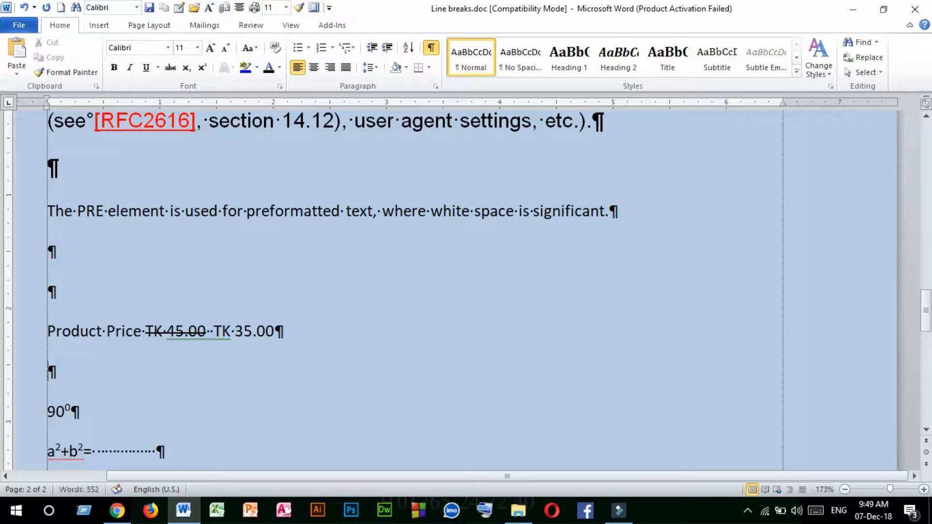
text(j)
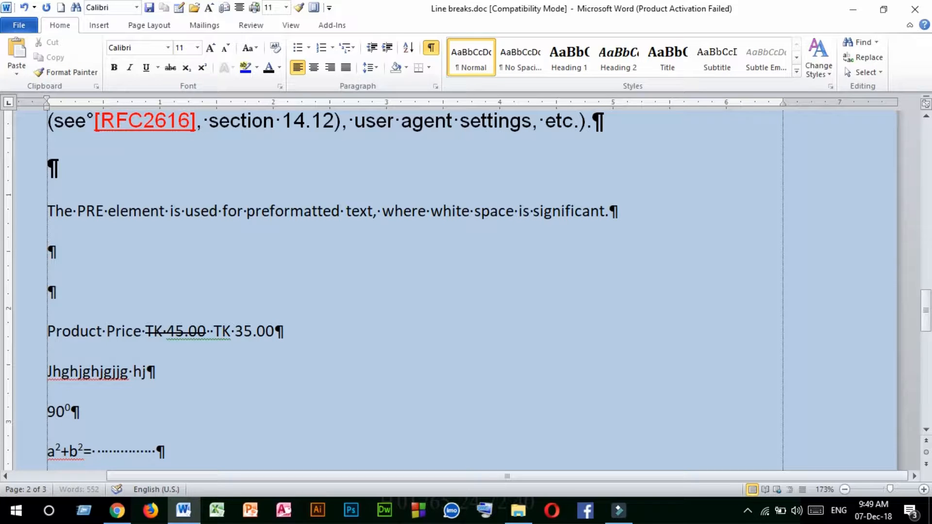
text(hghjghjgjjg hjjhj hhhnkh)
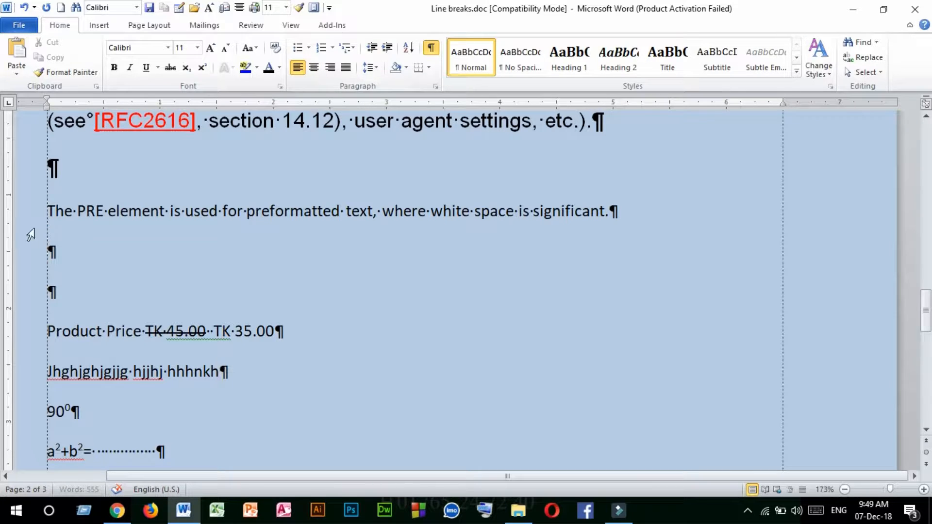
Try center alignment on the "For all HTML elements except PRE" paragraph and align it right instead.
drag(43, 214, 604, 212)
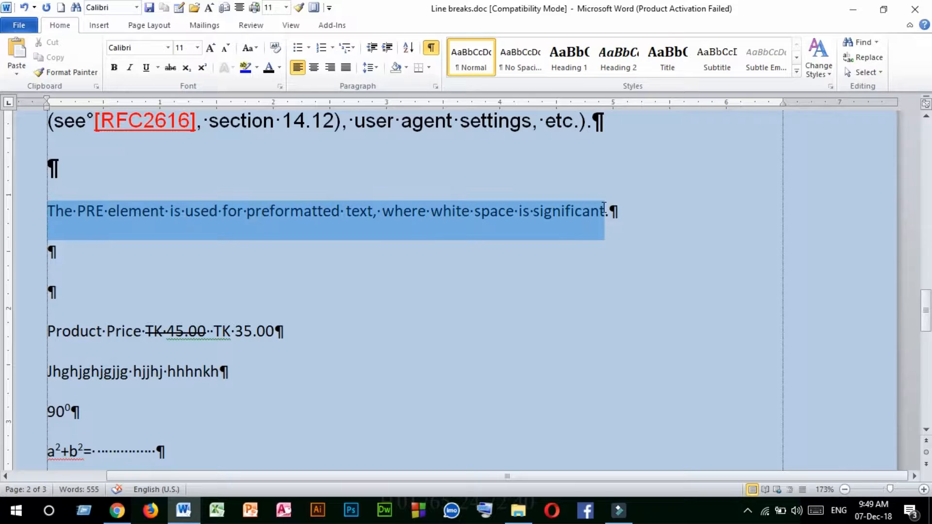
scroll(343, 283, up, 5)
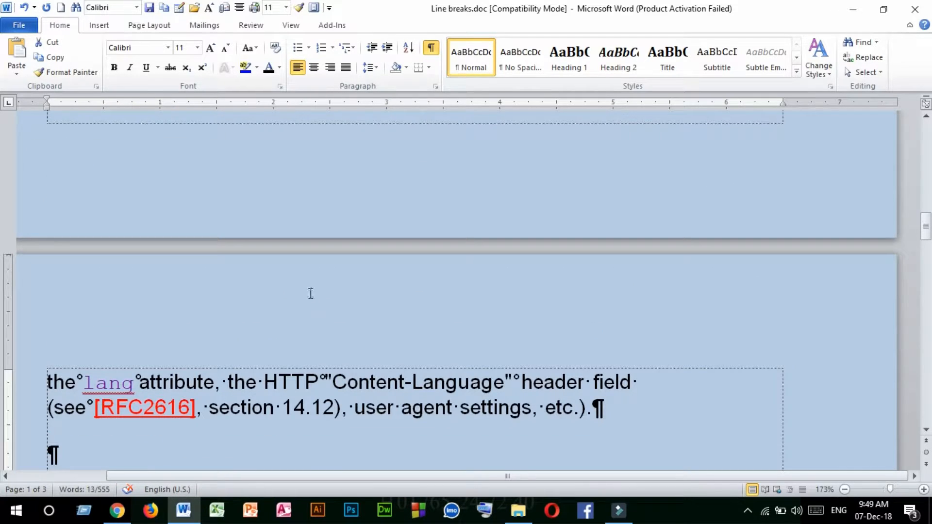
scroll(310, 294, up, 3)
scroll(356, 292, up, 15)
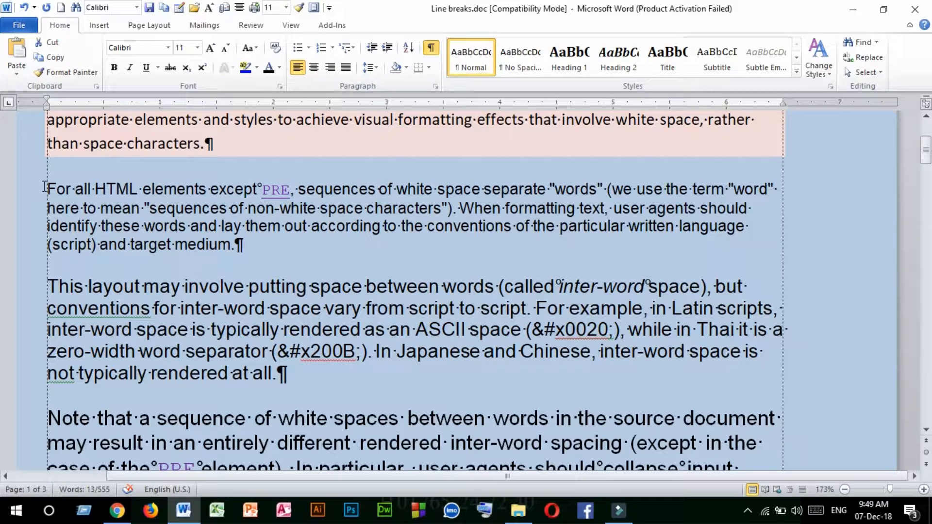
drag(43, 188, 254, 252)
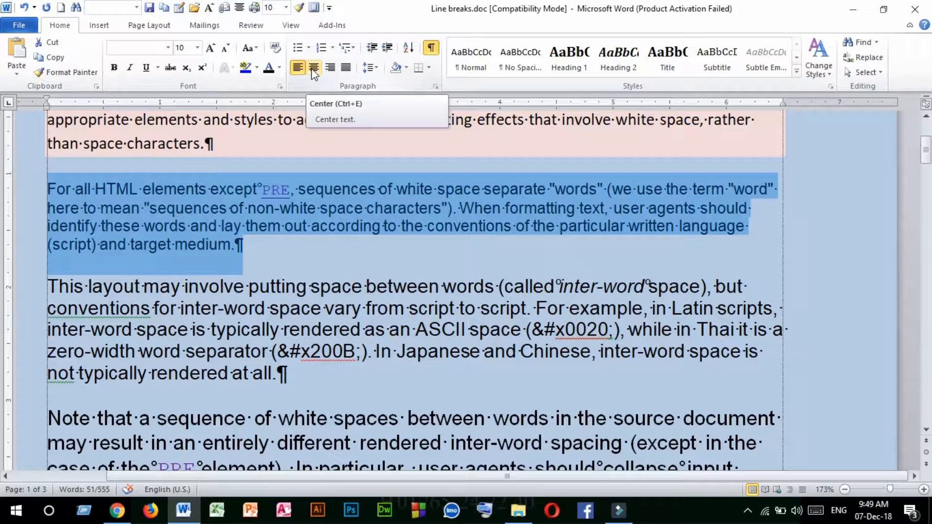
click(313, 68)
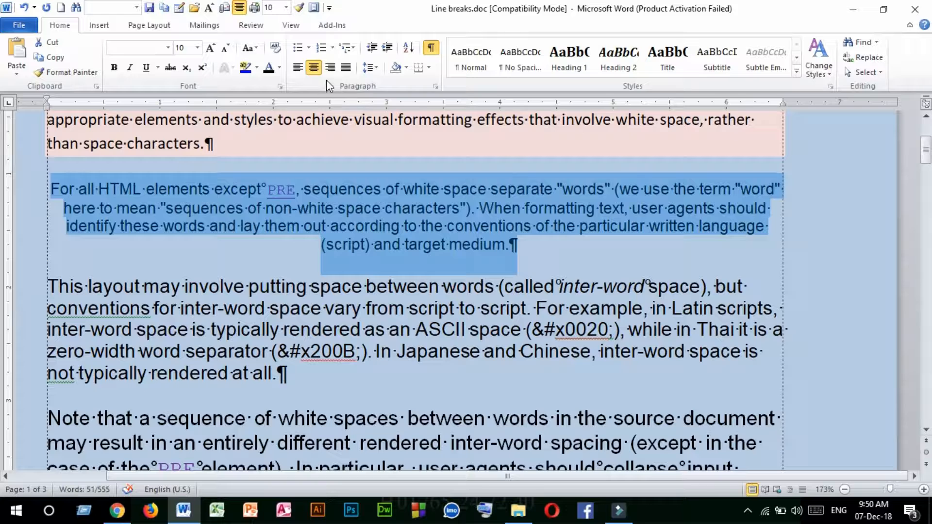
click(330, 68)
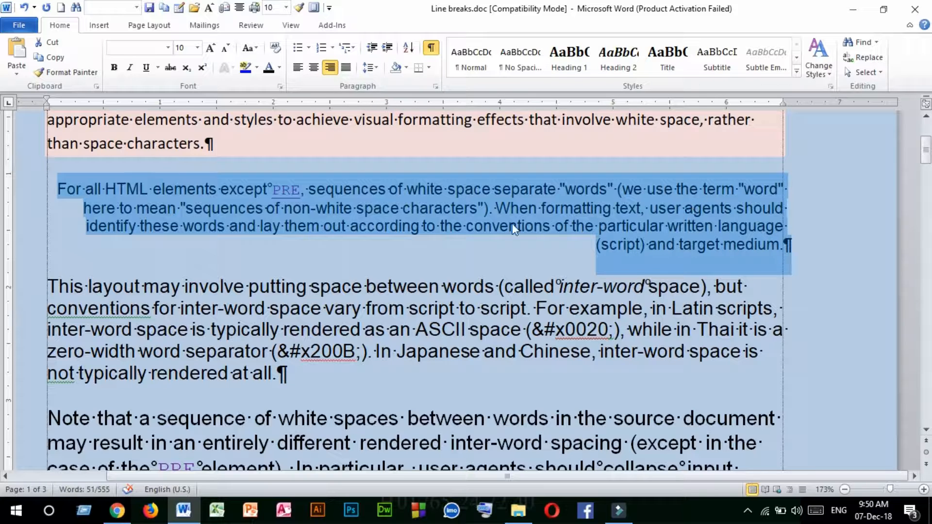
Justify the first "Note that a sequence of white spaces" paragraph, just below the "This layout may involve" paragraph.
scroll(374, 280, down, 3)
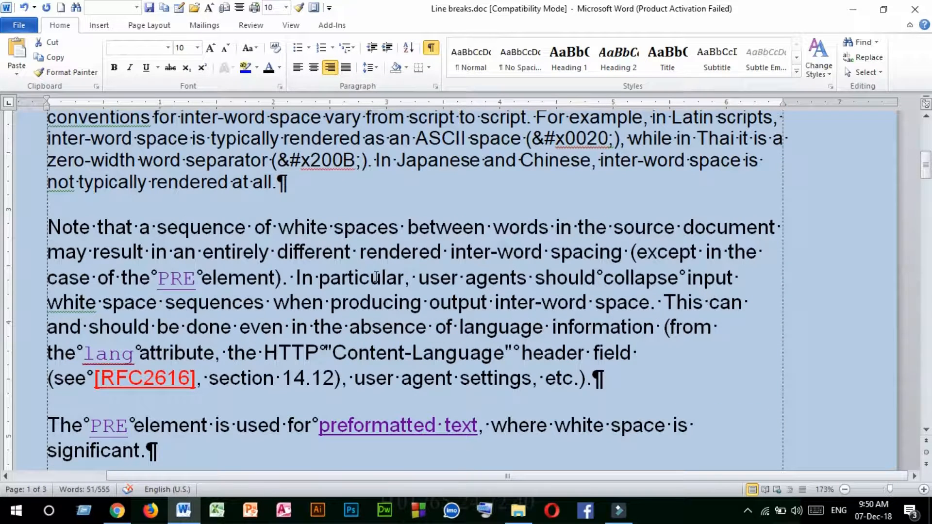
drag(47, 227, 618, 390)
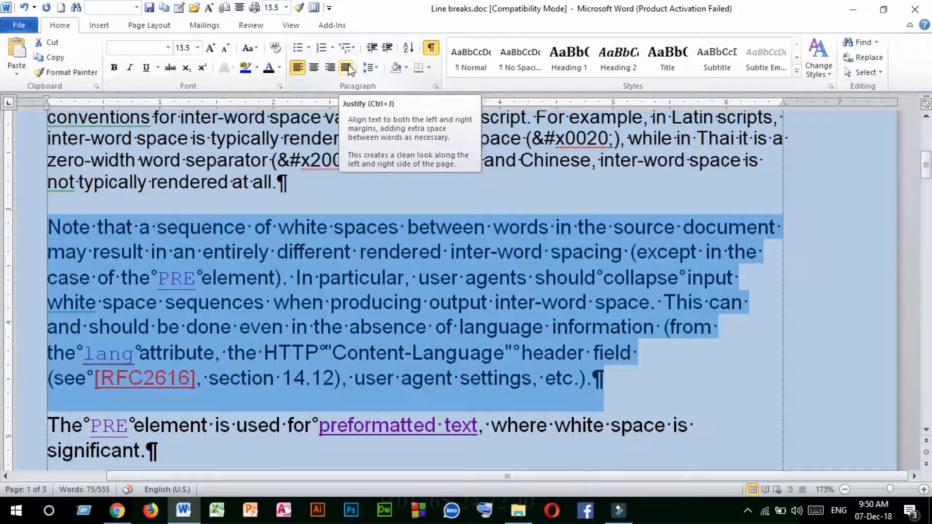
click(348, 68)
click(347, 68)
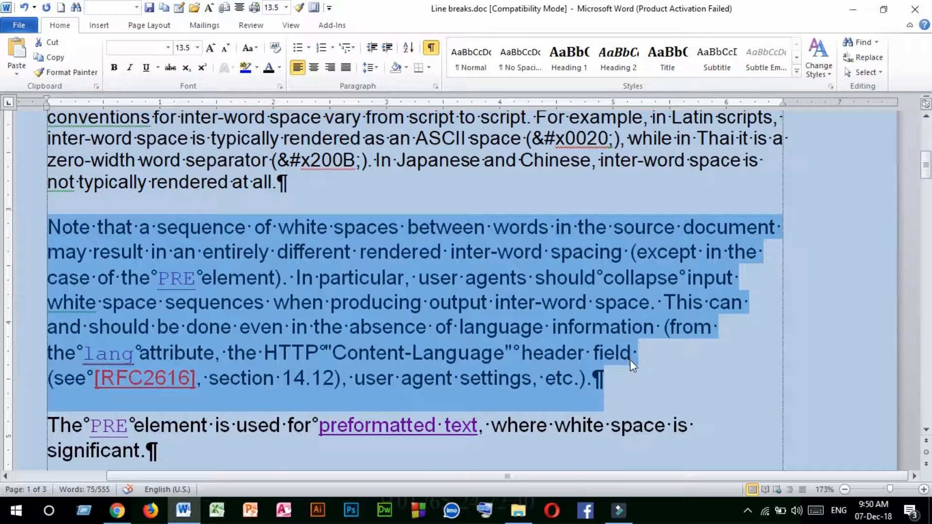
click(346, 67)
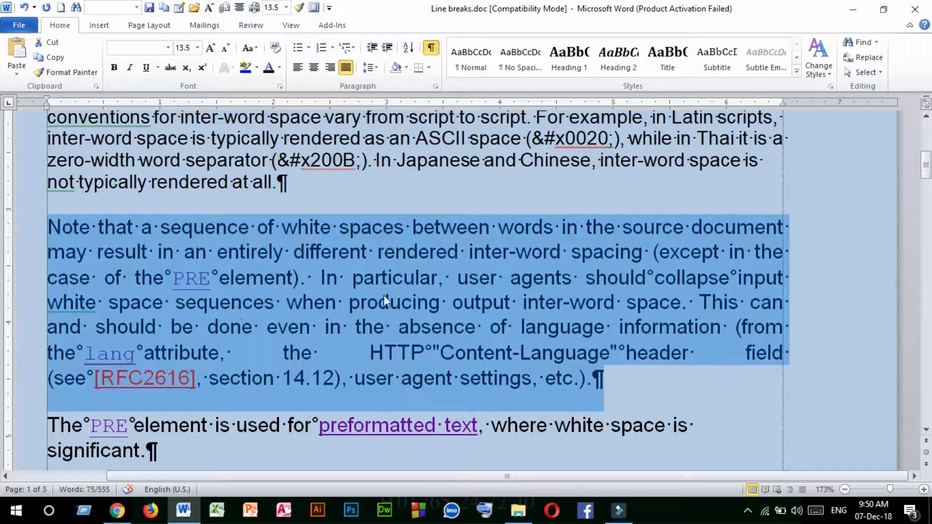
Set the justified paragraph's line spacing to 1.5 and give it a tan background shading.
click(378, 68)
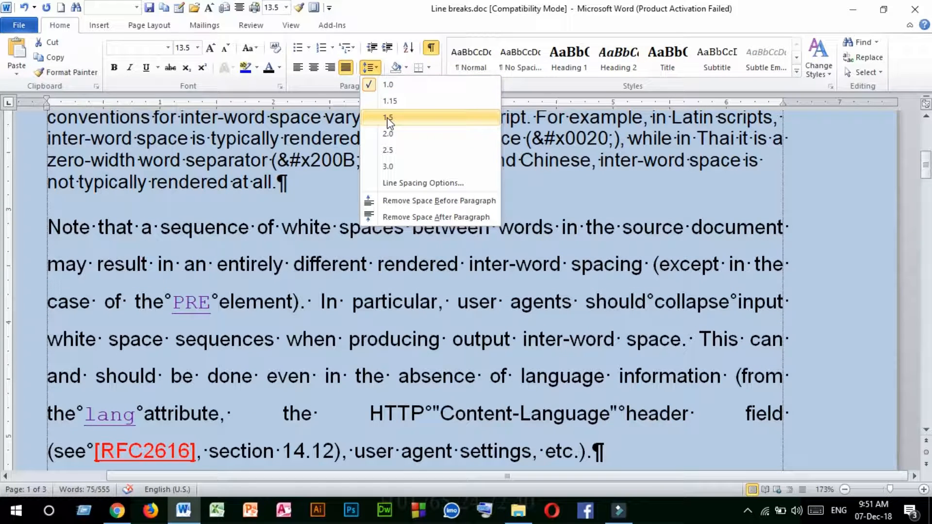
click(388, 120)
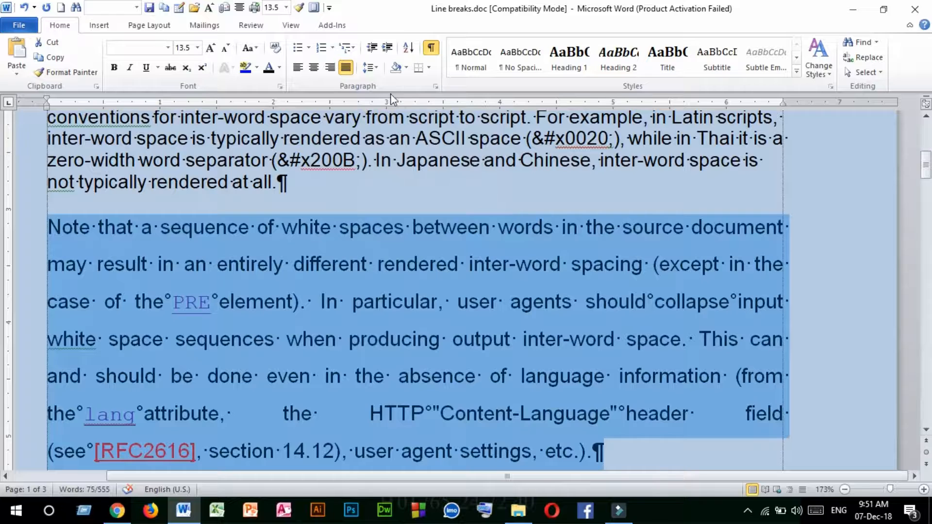
click(407, 70)
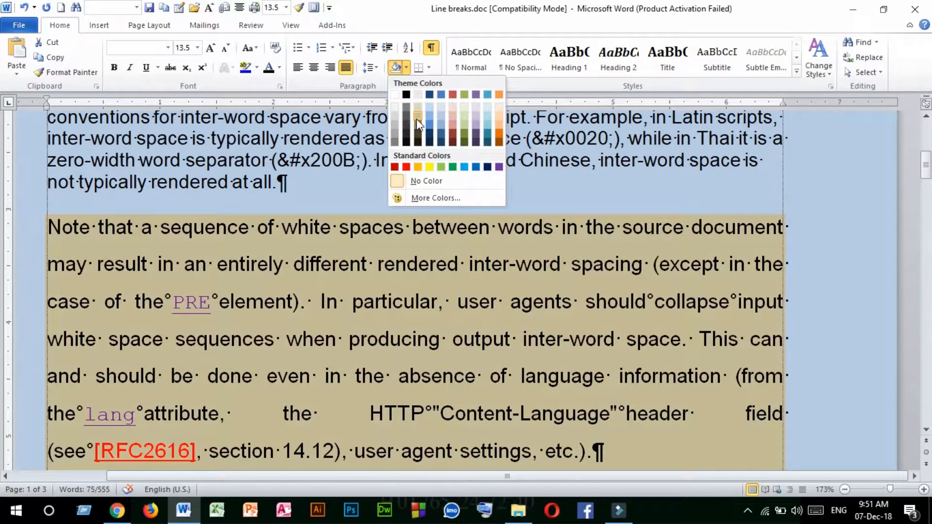
click(417, 117)
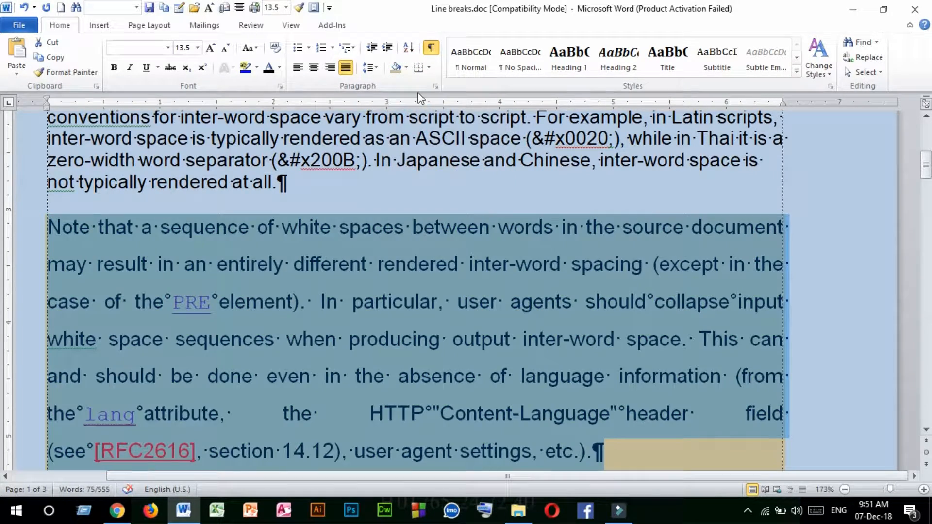
Give the "Jhghjghjgjjg hjjhj hhhnkh" paragraph below the Product Price line a light orange background shading.
scroll(333, 320, down, 15)
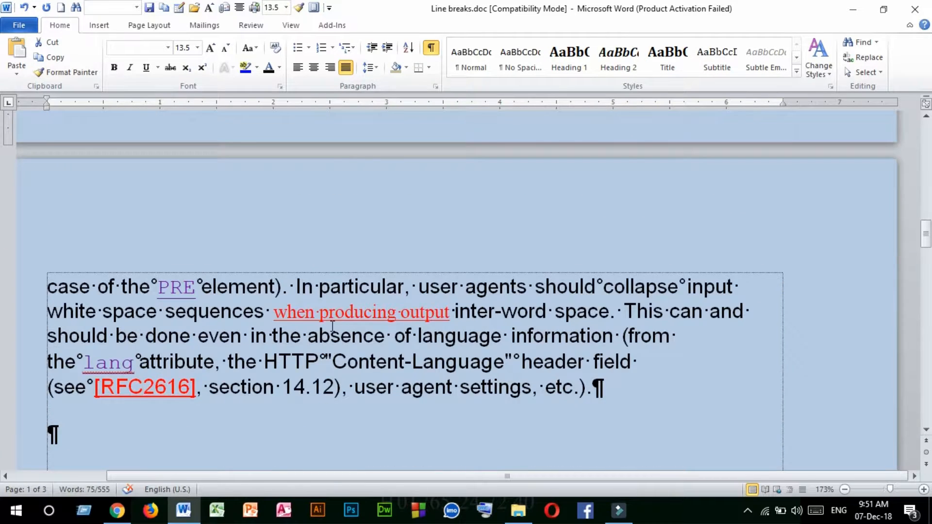
drag(233, 256, 48, 257)
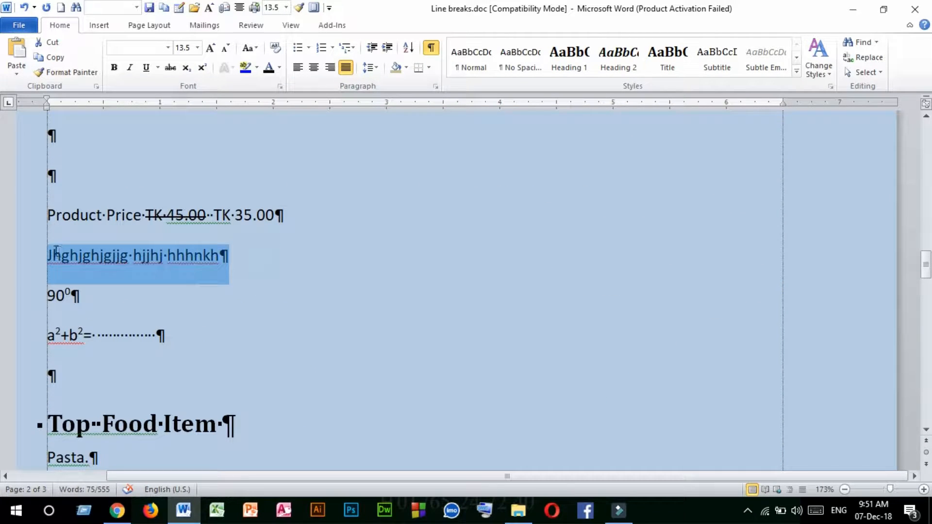
click(407, 67)
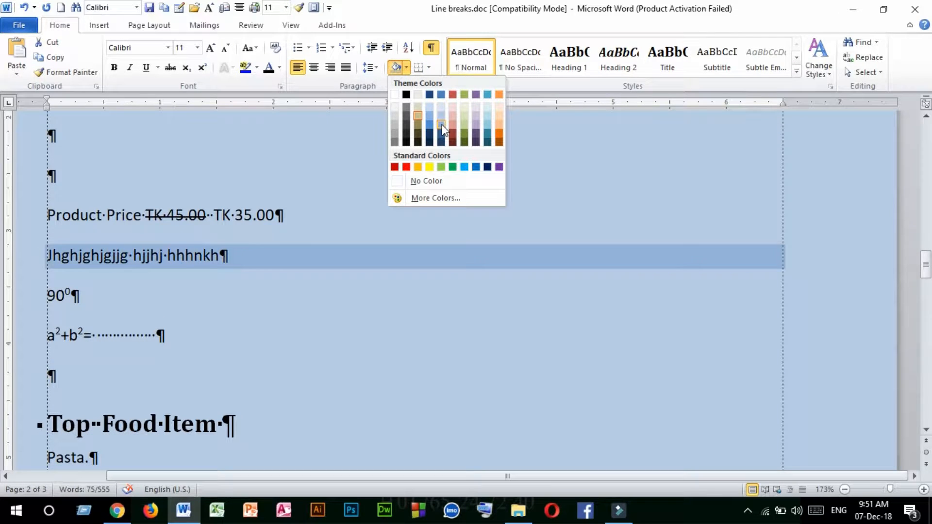
click(501, 125)
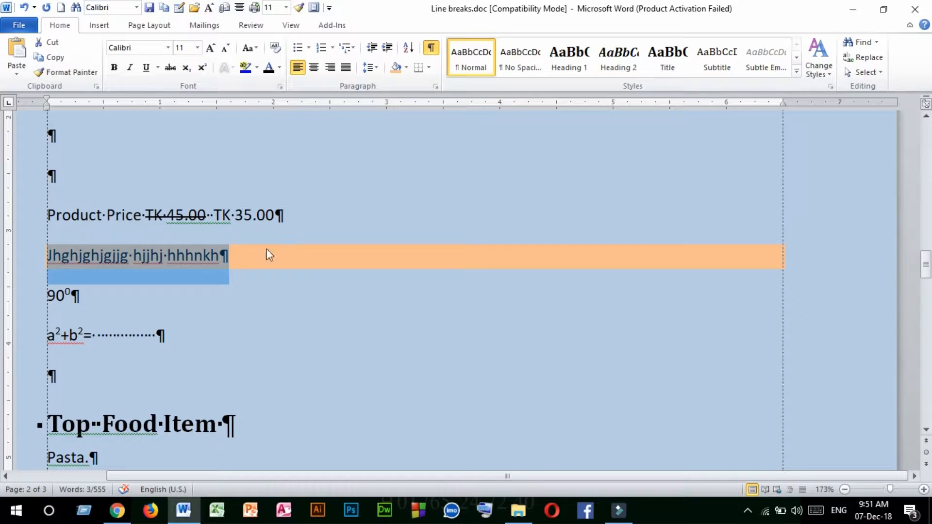
click(232, 254)
Highlight the text of the Product Price line in yellow.
drag(291, 216, 47, 216)
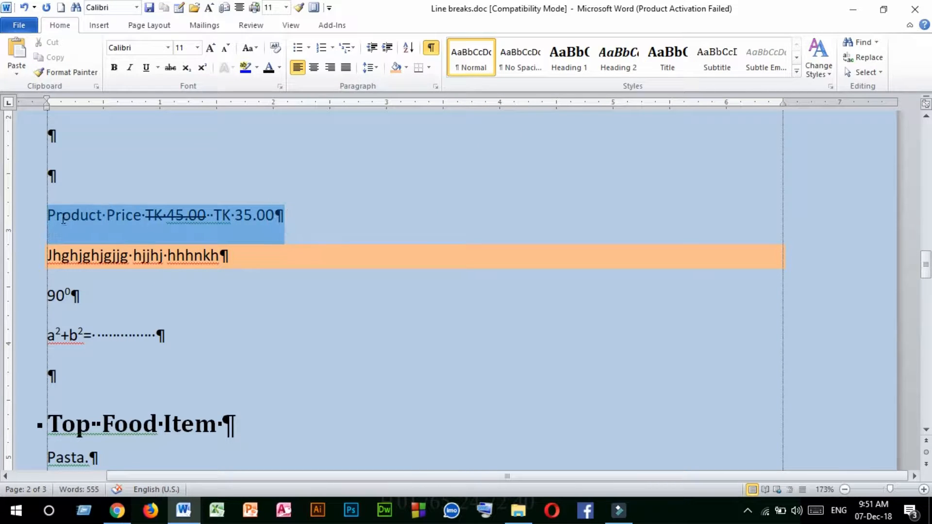
click(258, 68)
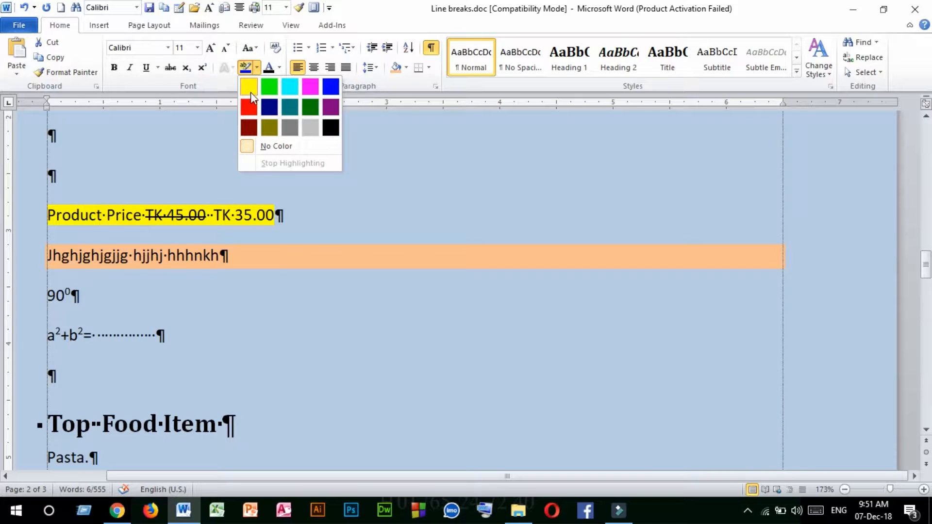
click(252, 90)
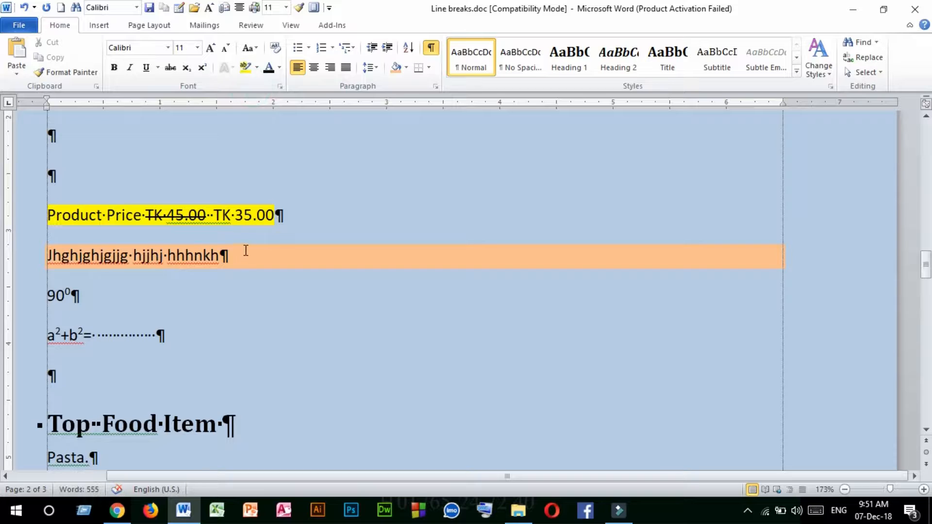
drag(244, 251, 65, 262)
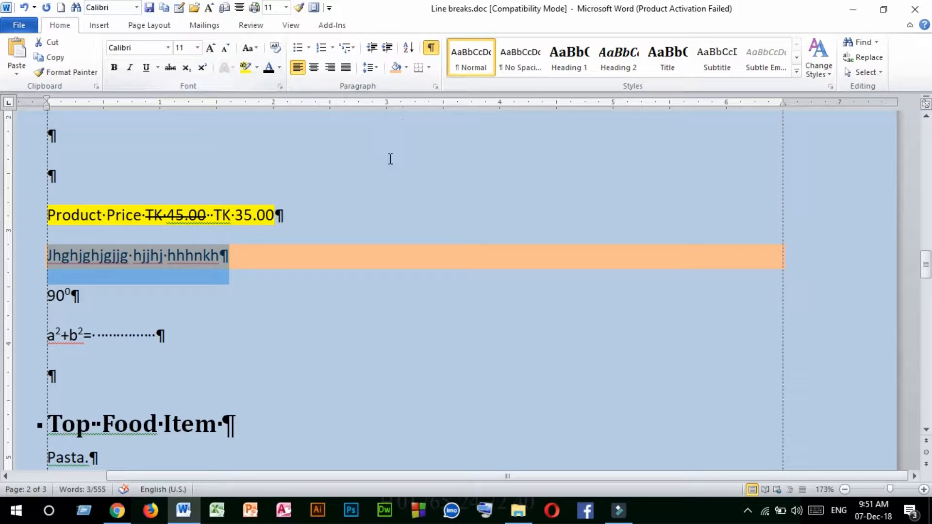
click(308, 233)
Hide the paragraph formatting marks throughout the document.
scroll(318, 248, up, 5)
scroll(318, 248, up, 7)
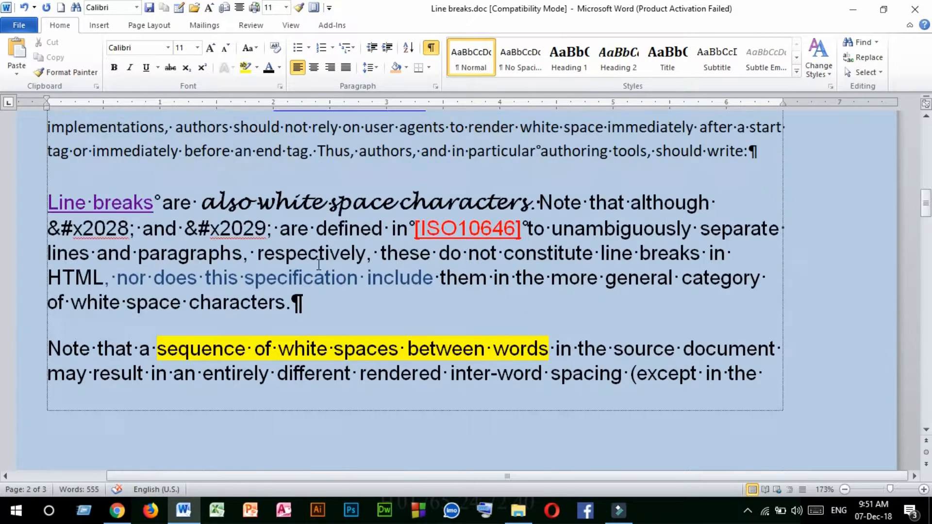
scroll(318, 265, down, 10)
scroll(318, 273, down, 5)
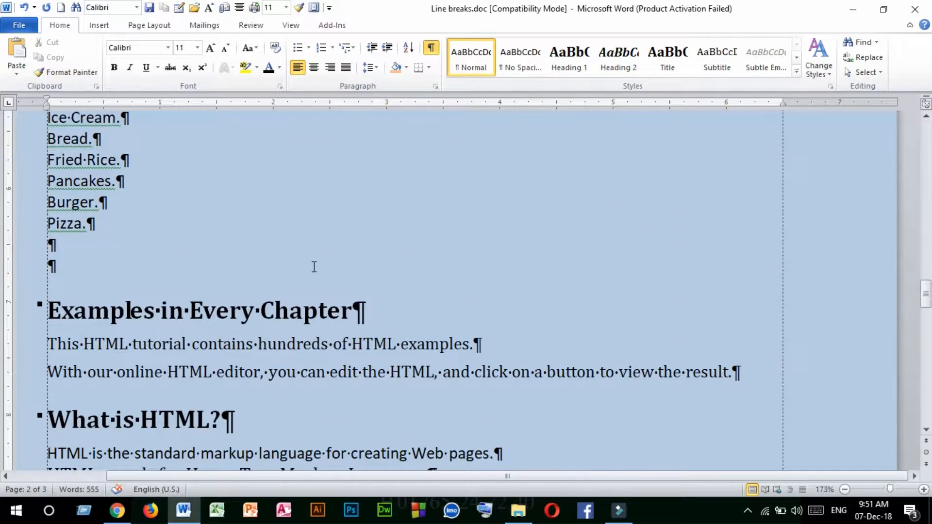
scroll(314, 267, up, 3)
click(431, 47)
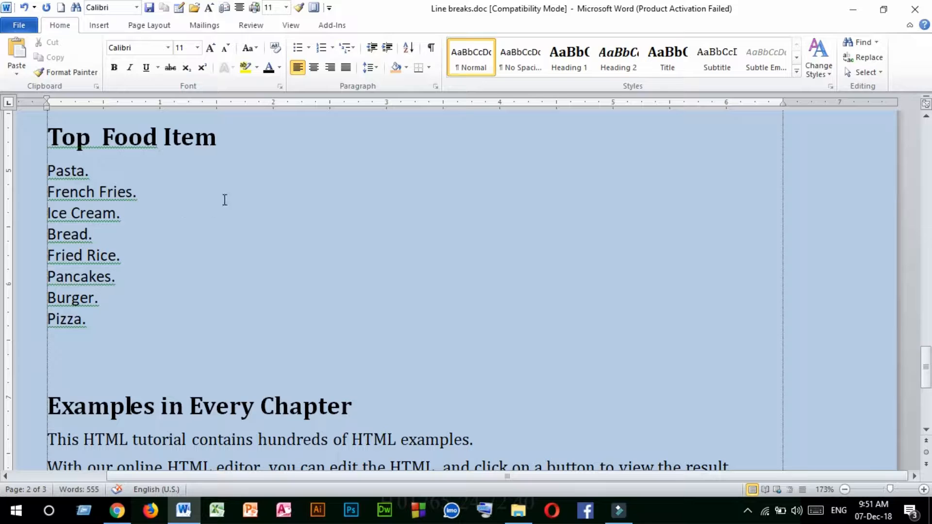
Turn the Top Food Item entries from Pasta to Pizza into a bulleted list with the four-diamond bullet.
click(309, 48)
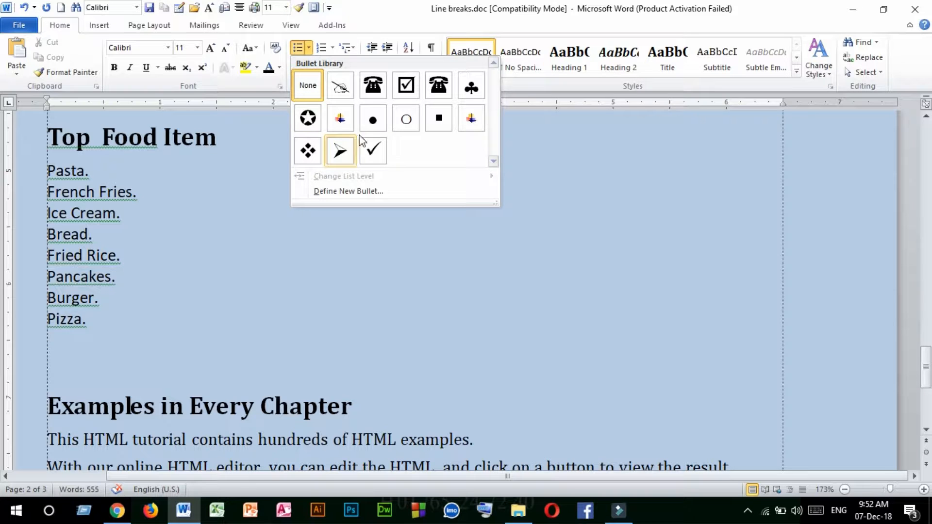
click(185, 231)
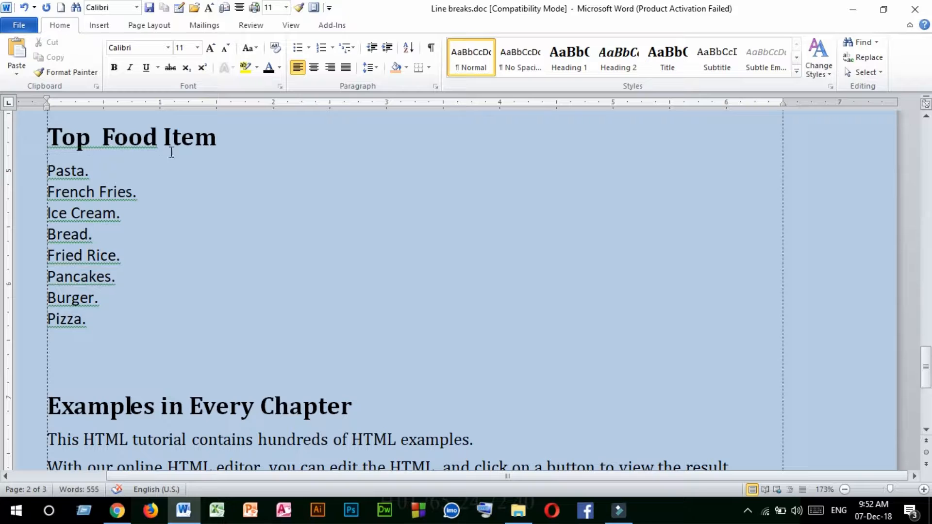
drag(49, 171, 129, 318)
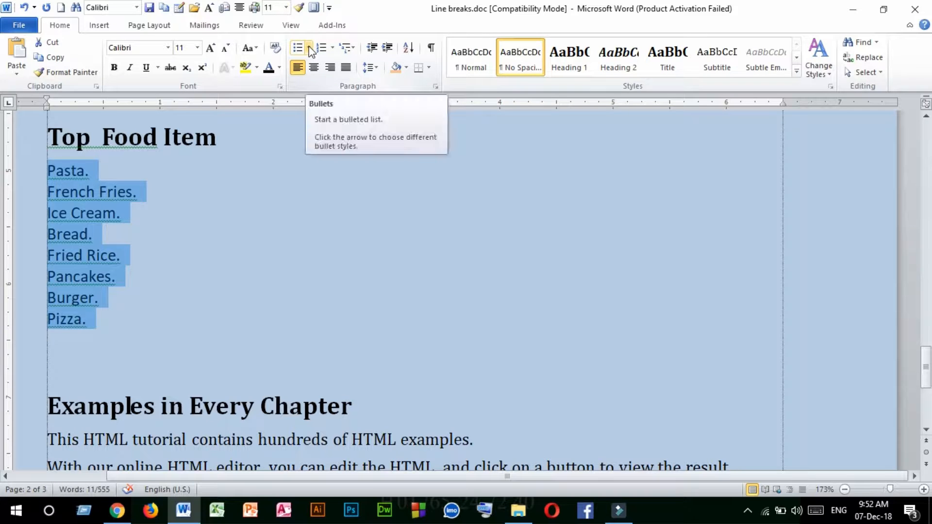
click(44, 173)
drag(45, 172, 130, 321)
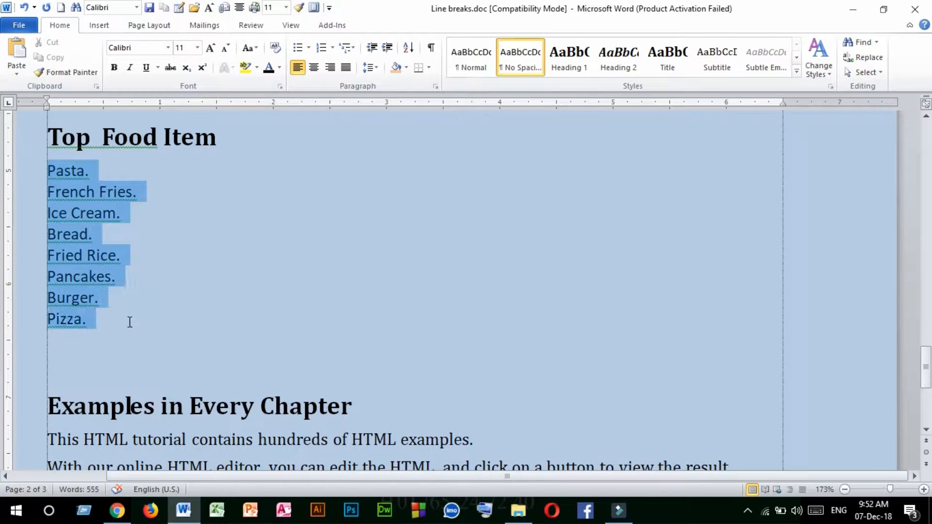
click(309, 48)
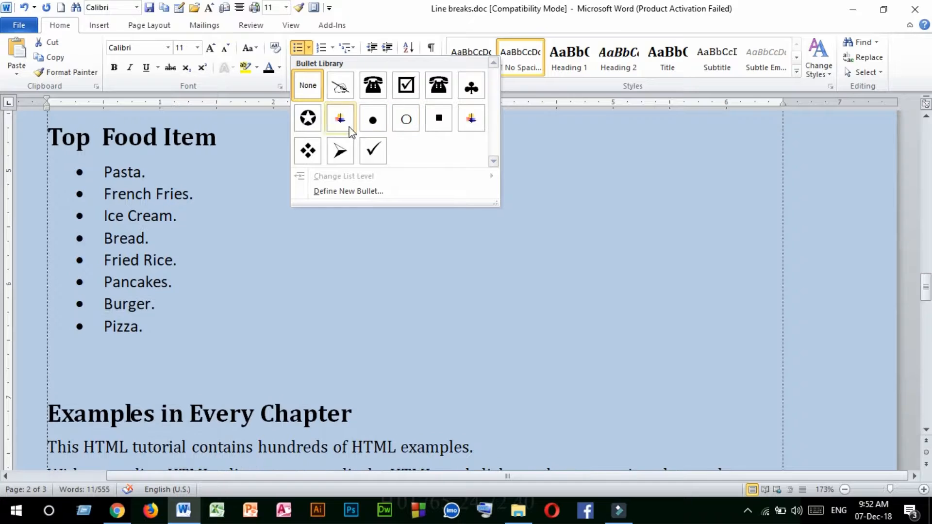
click(308, 151)
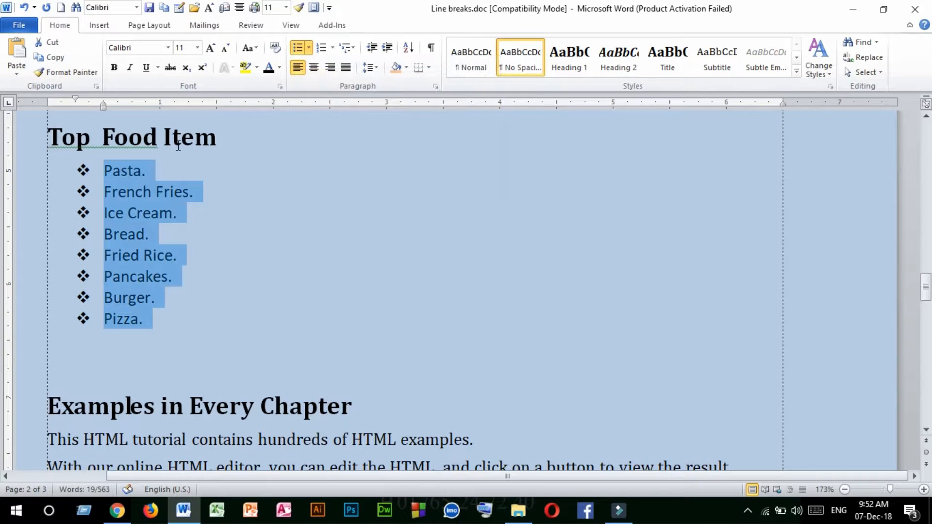
Define a new bullet for the food list using the Wingdings right-pointing hand symbol, character code 70.
click(310, 51)
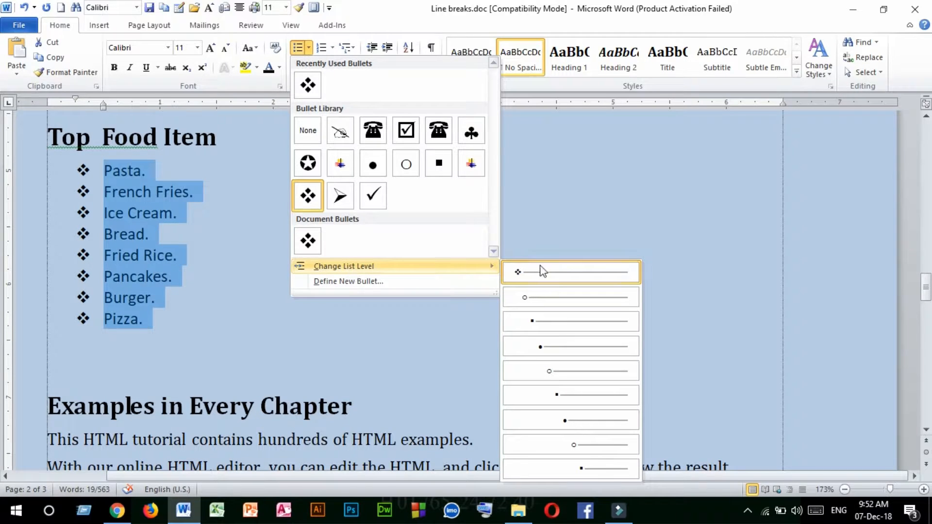
click(338, 284)
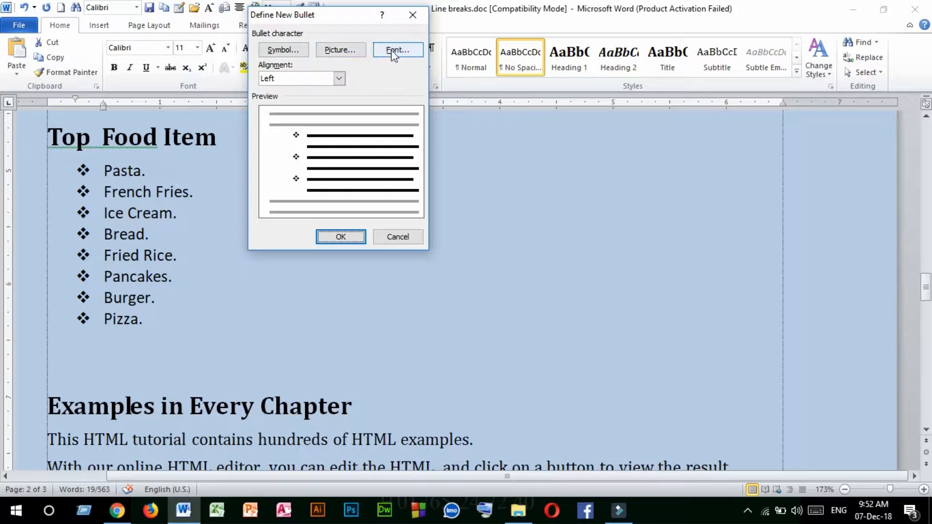
click(275, 51)
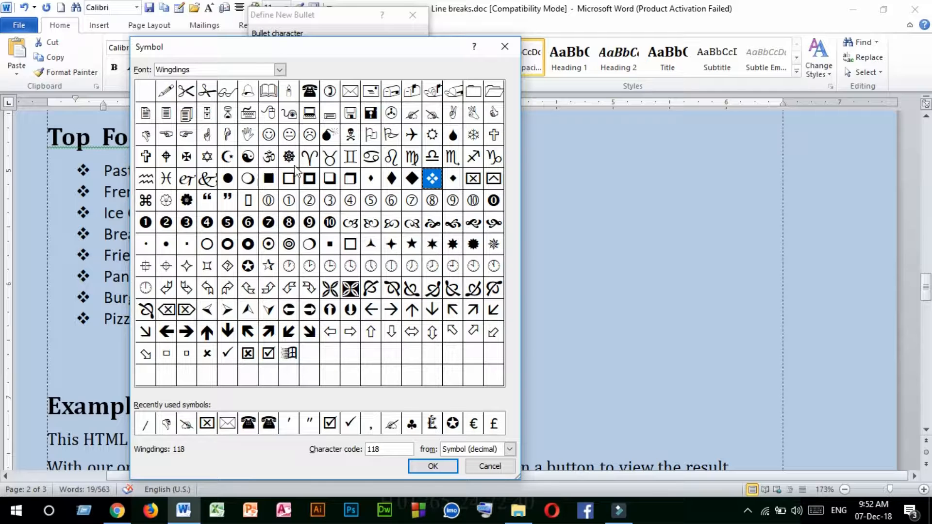
click(187, 137)
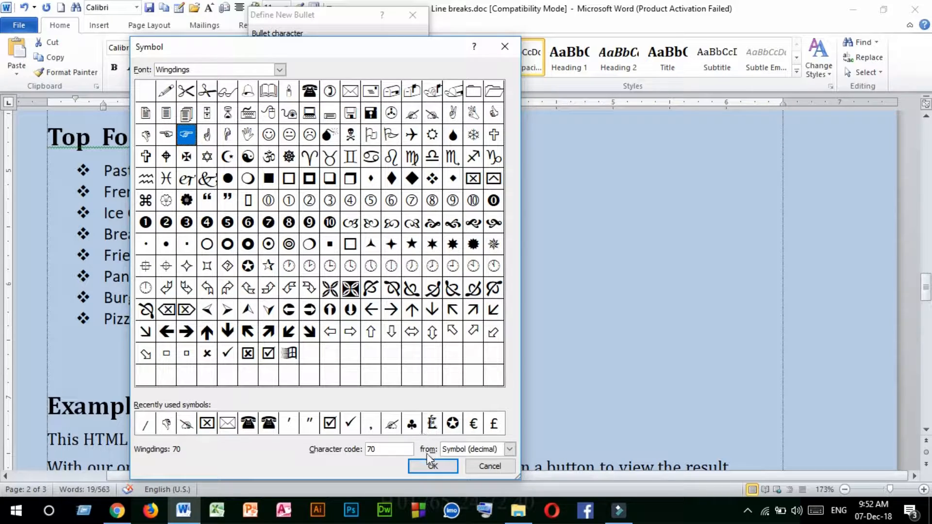
click(430, 468)
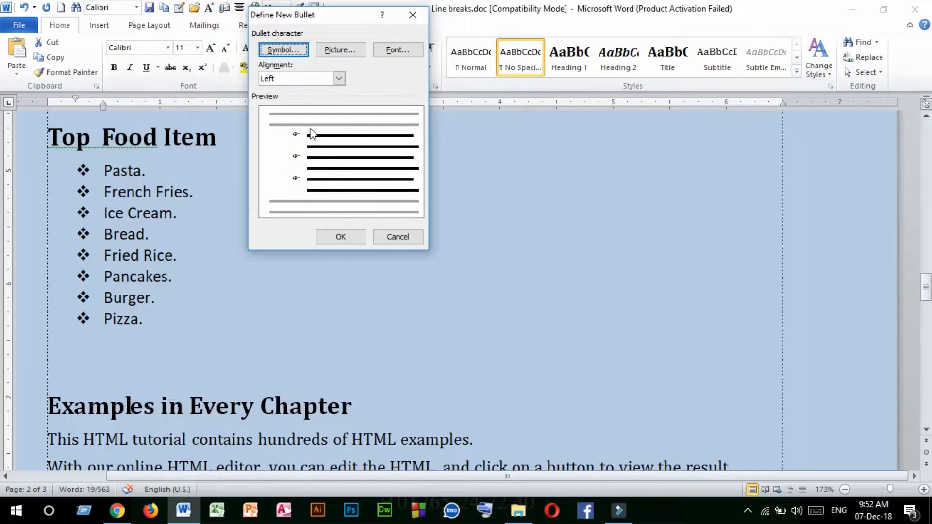
click(349, 237)
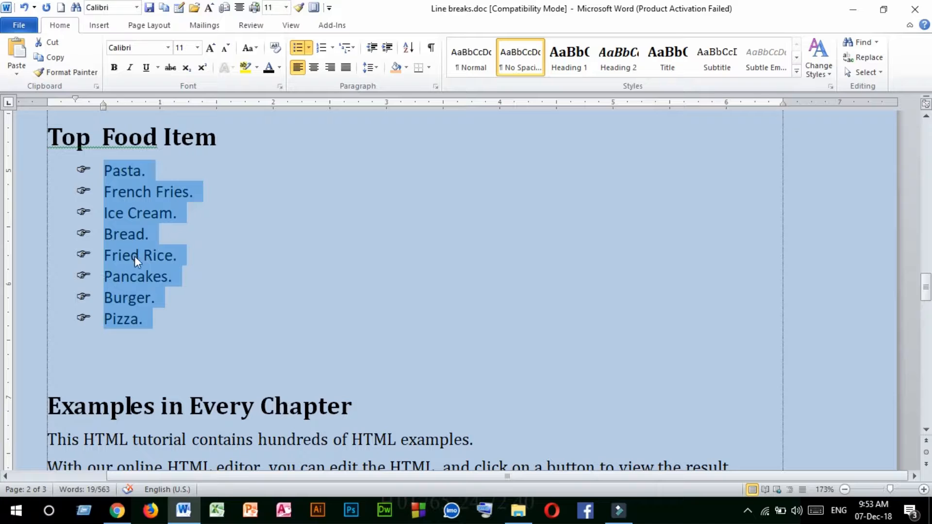
click(309, 47)
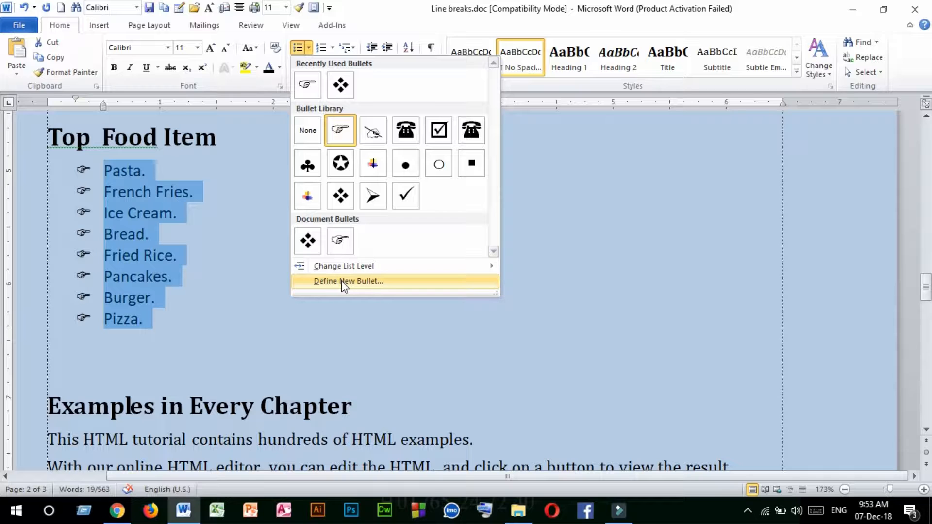
click(308, 48)
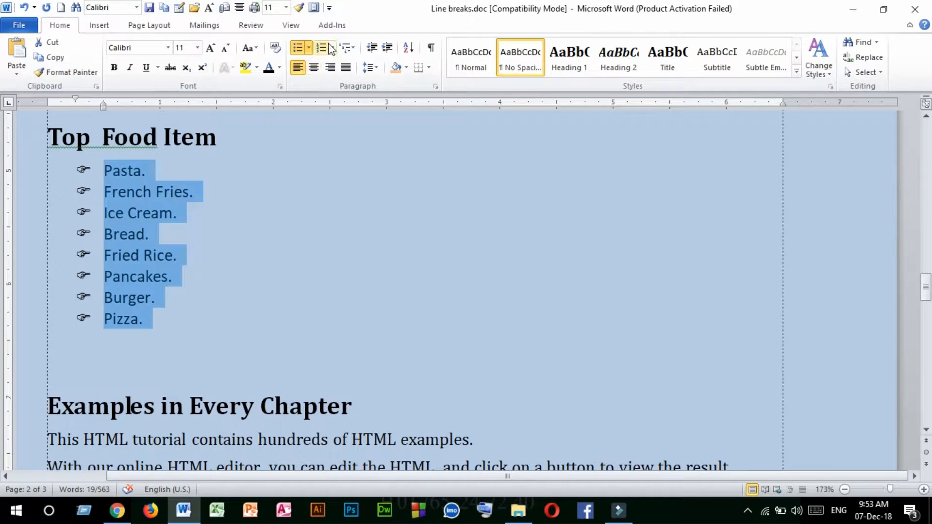
click(332, 48)
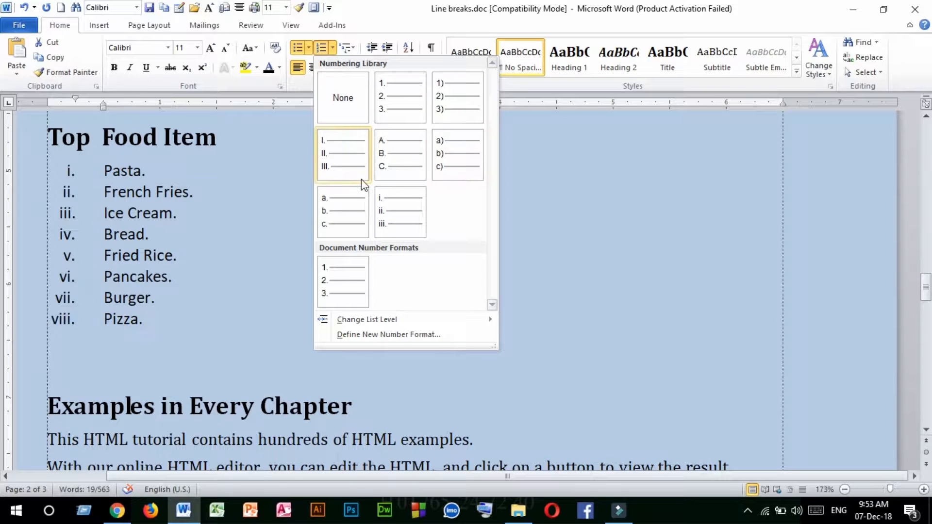
click(298, 47)
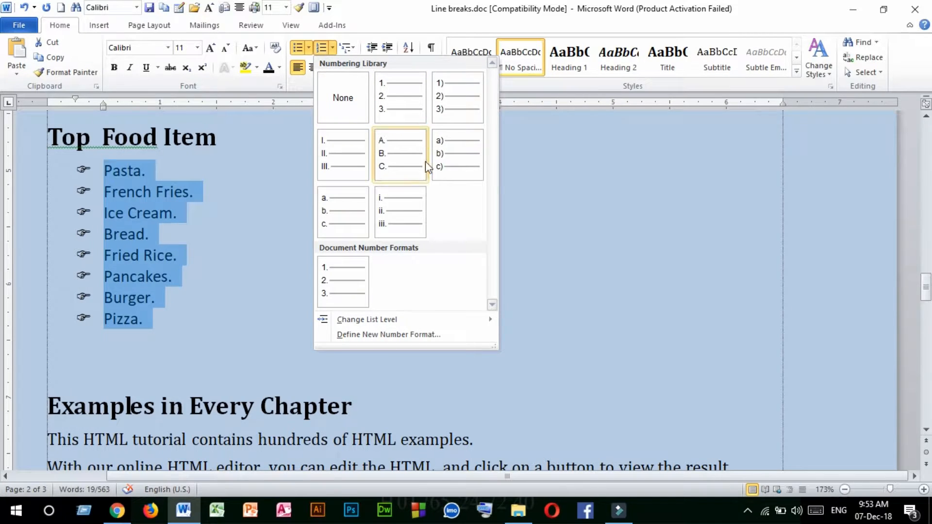
click(194, 318)
click(179, 323)
Number the three lines under the "What is HTML?" heading as a list in the 1. 2. 3. format.
scroll(181, 323, down, 5)
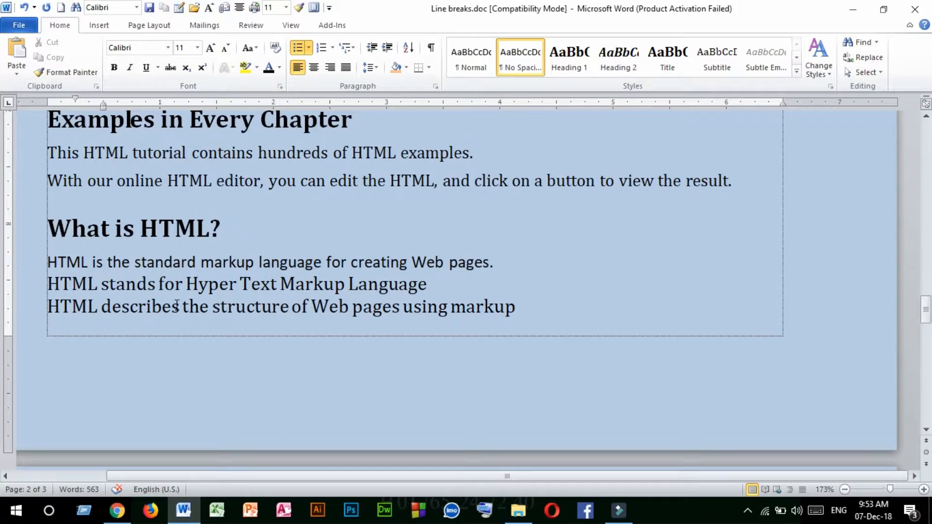
scroll(175, 300, down, 6)
scroll(174, 298, up, 4)
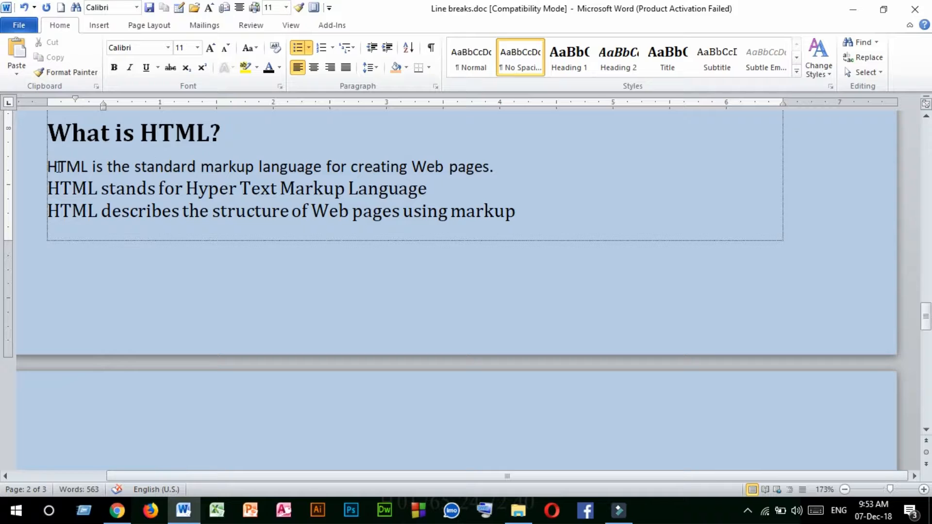
drag(48, 167, 520, 208)
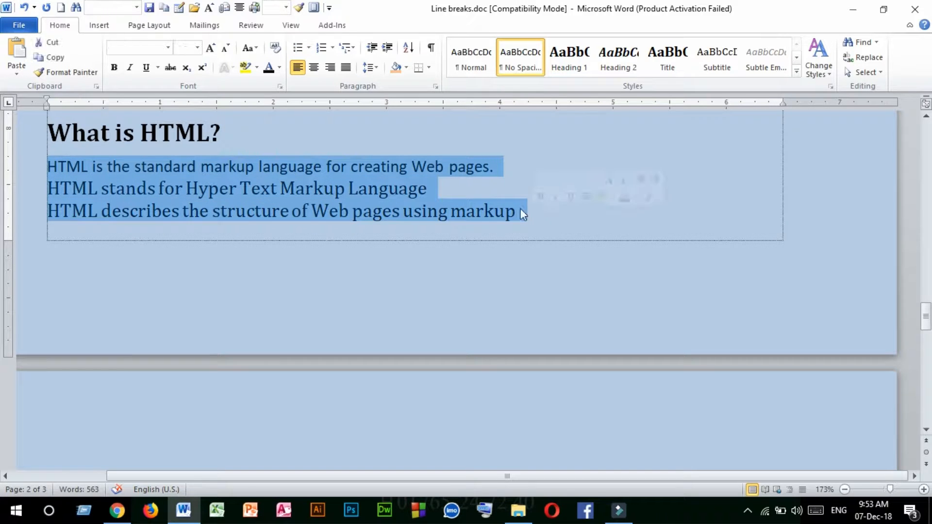
click(332, 48)
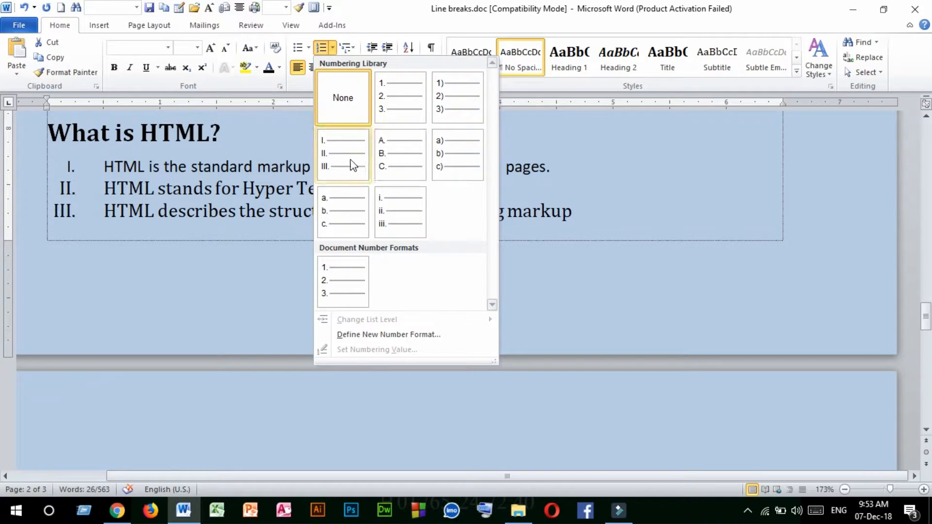
click(407, 114)
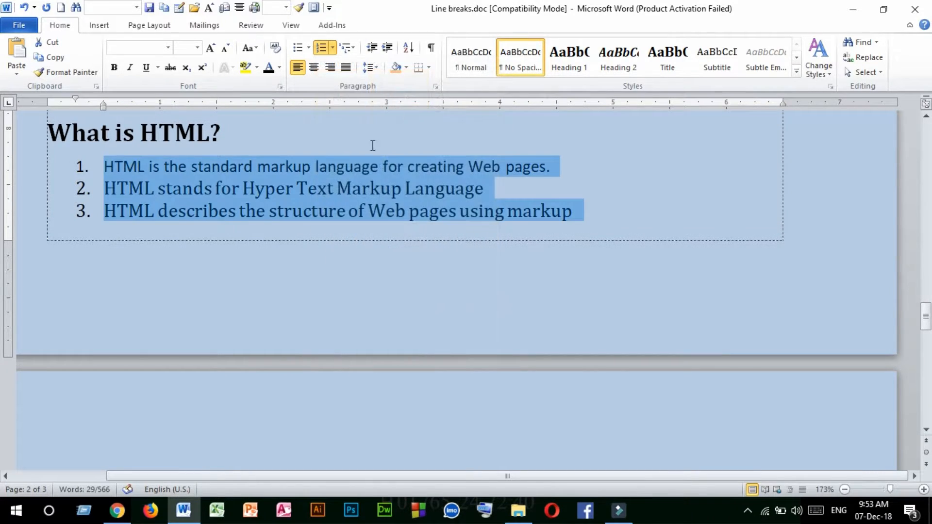
Add a fourth numbered item reading "gjhghjgjhgjh" after the "HTML describes the structure" item.
click(589, 215)
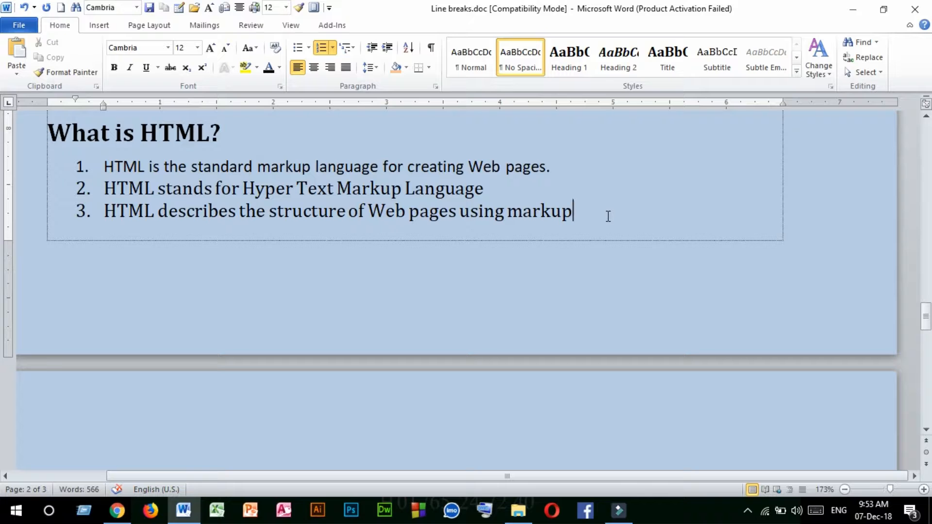
key(ctrl+Return)
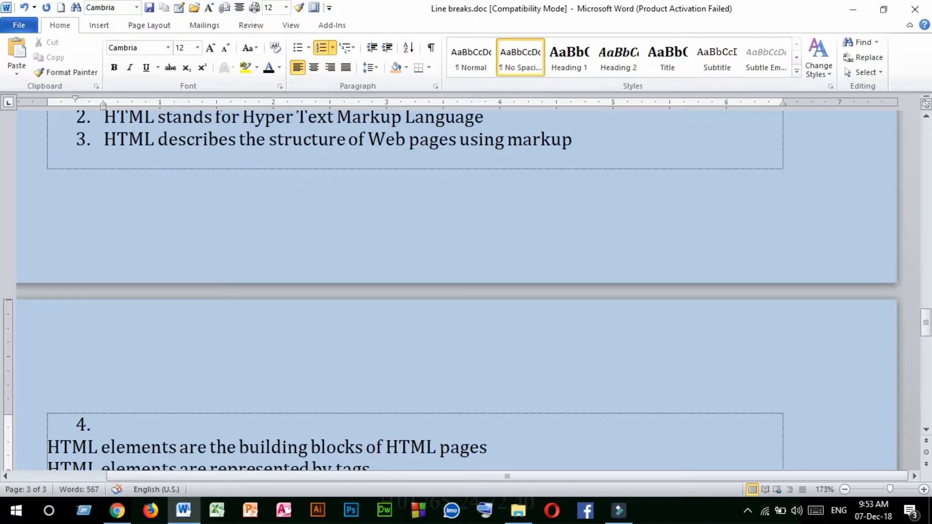
text(gjhghjgjhgjh)
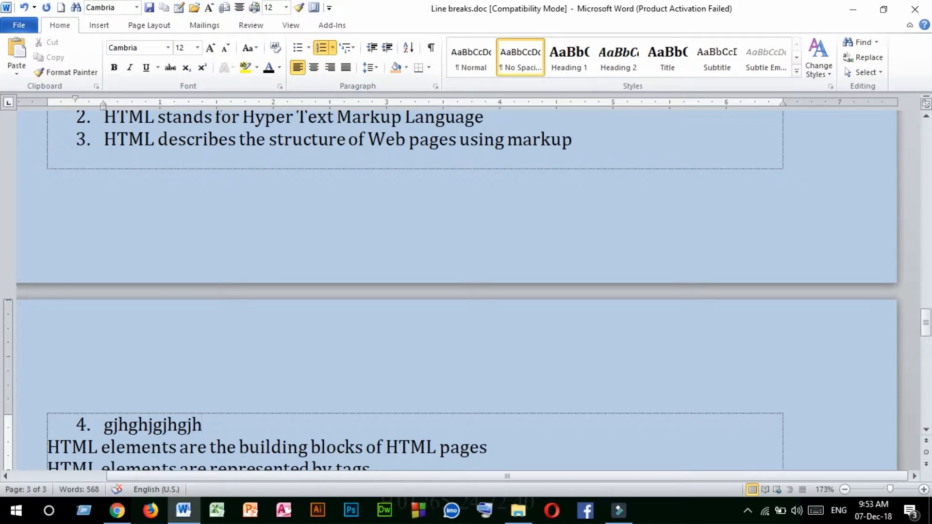
Add fifth and sixth numbered items reading "Hghhhj" and "Ghhjjj", and end the list on a blank unnumbered line.
key(Return)
text(hghhhj)
key(Return)
text(ghhjj)
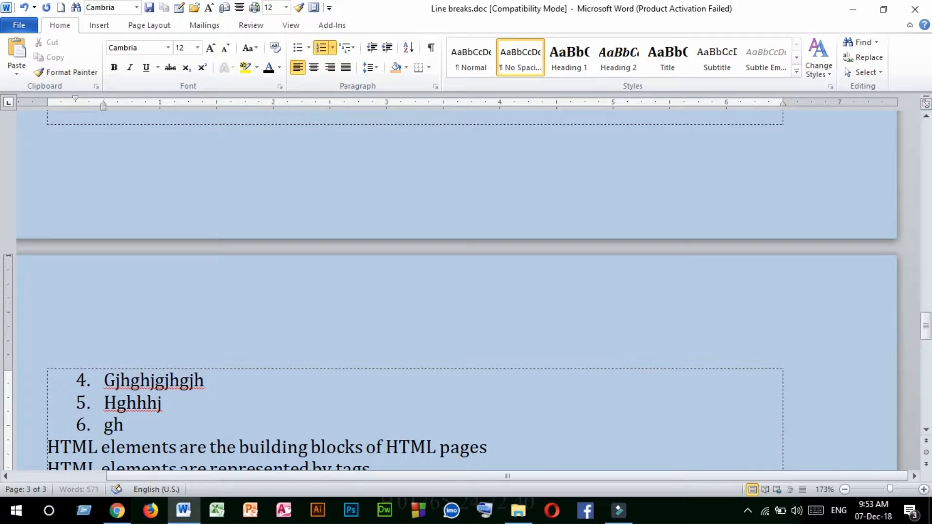
text(j)
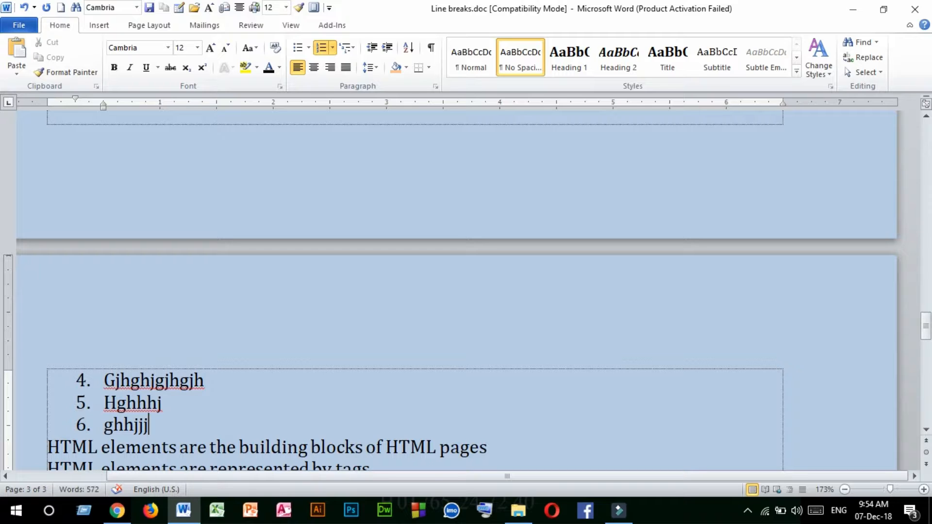
key(Return)
key(Return)
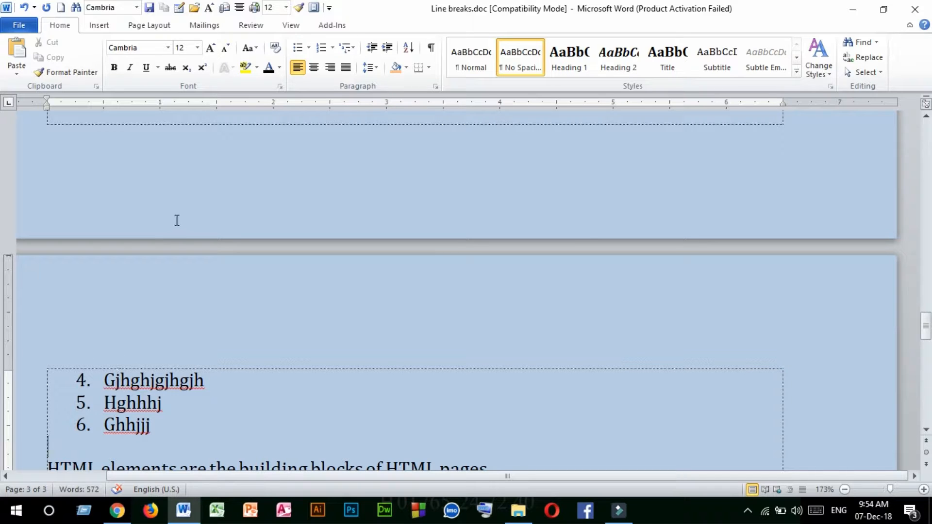
Indent the Top Food Item list from Pasta to Pizza so its bullets sit at the left margin and its text at 0.25 inch.
scroll(99, 381, up, 5)
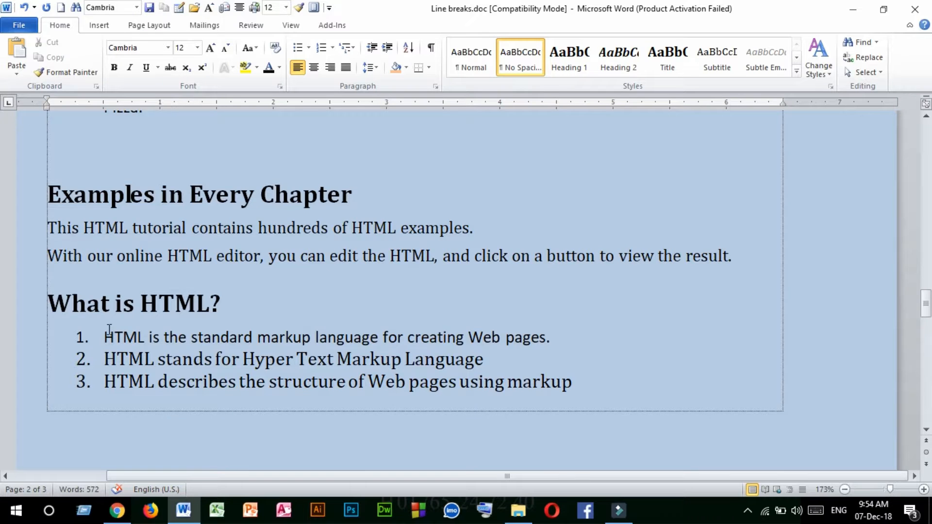
scroll(112, 329, up, 5)
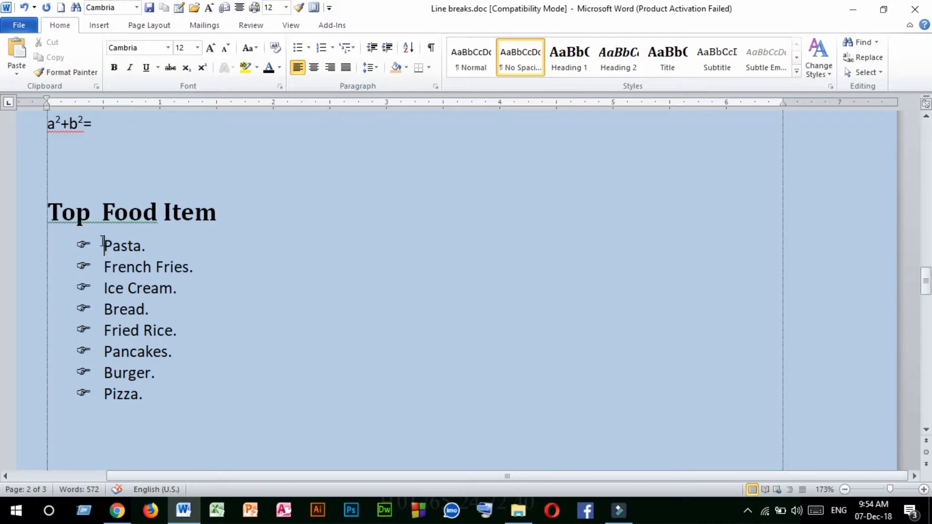
drag(102, 245, 181, 416)
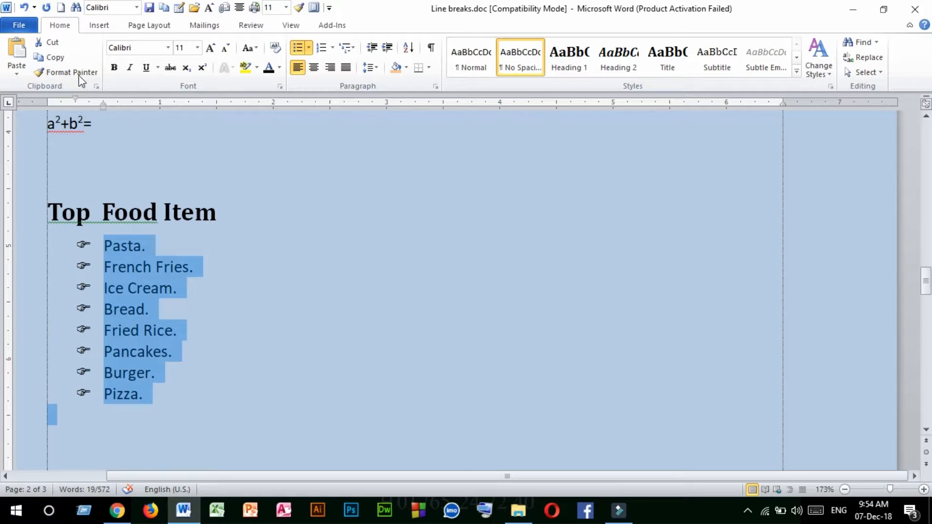
drag(74, 99, 49, 99)
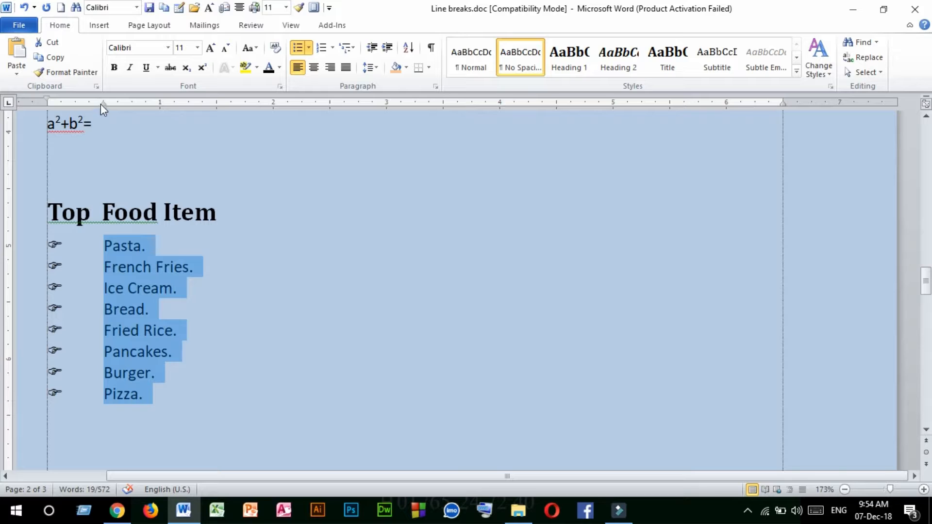
drag(103, 106, 47, 102)
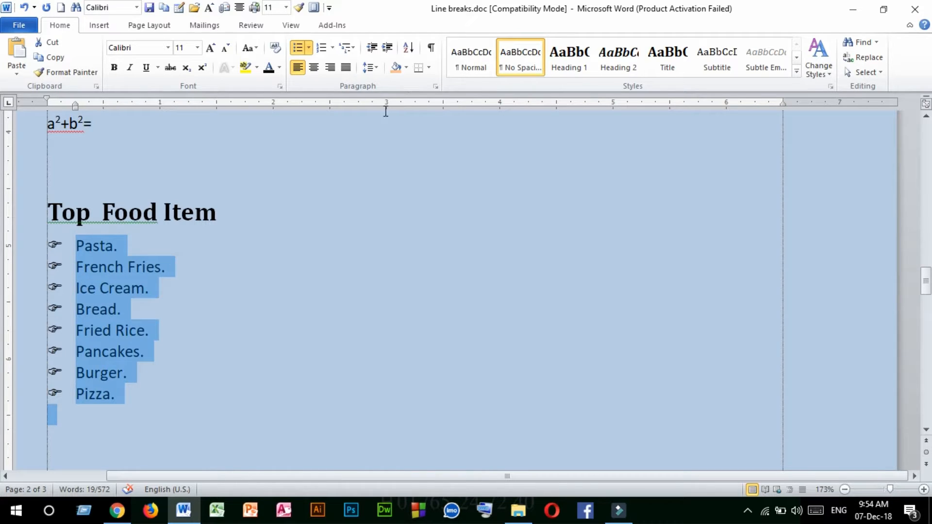
Increase the indent of the selected food list until its bullets sit at the 2-inch mark.
click(388, 52)
click(388, 51)
click(388, 51)
click(388, 52)
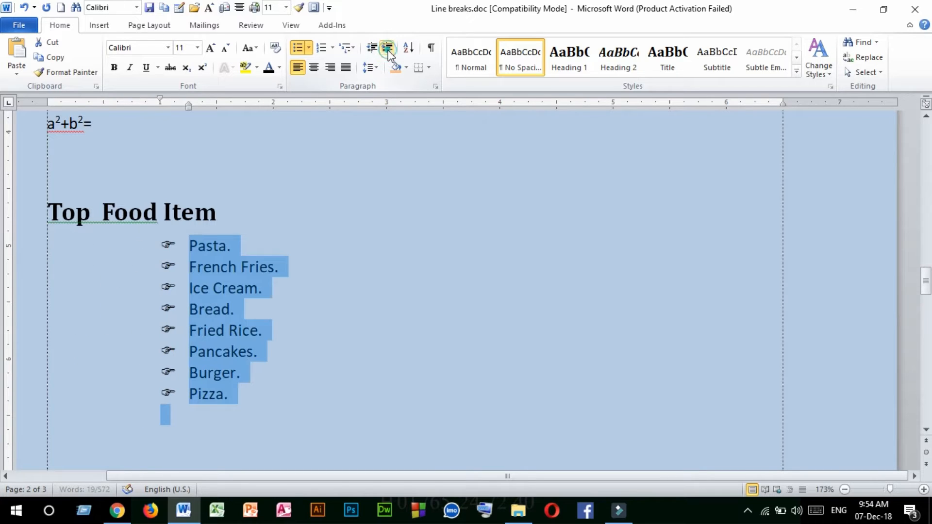
click(387, 51)
click(386, 51)
click(387, 50)
click(387, 51)
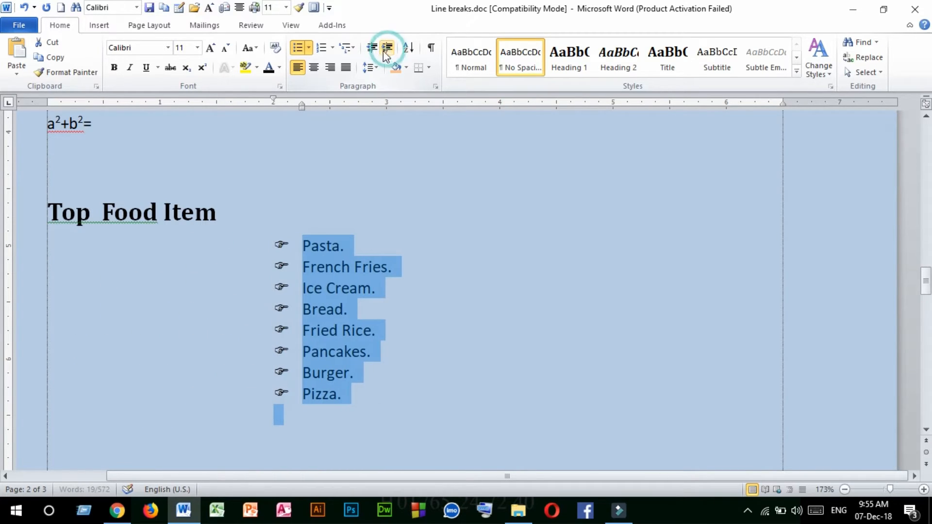
Decrease the indent of the food list until its bullets sit at the 0.25-inch mark.
click(373, 50)
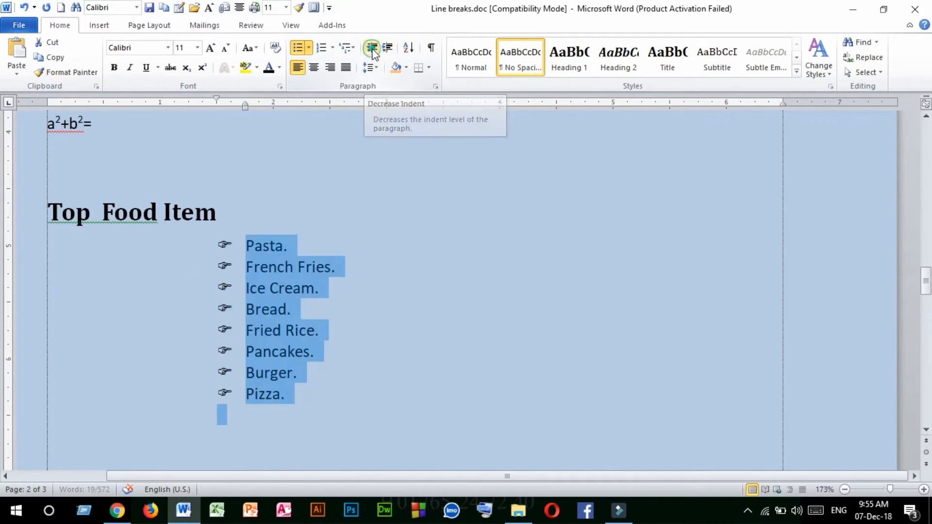
click(373, 51)
click(373, 50)
click(373, 51)
Increase the food list's indent to 1.75 inches and decrease it again until the bullets reach the left margin.
click(386, 50)
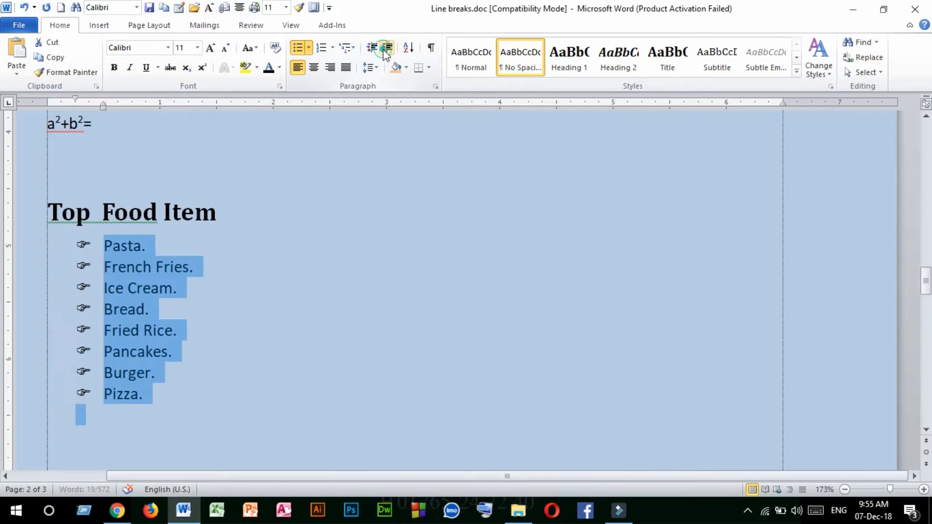
click(384, 48)
click(385, 49)
click(385, 48)
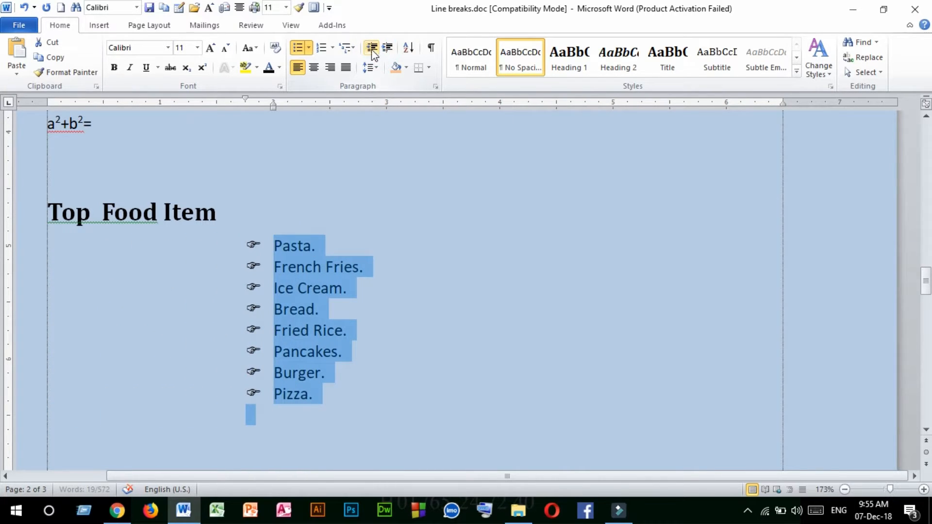
click(372, 48)
click(372, 49)
click(371, 48)
click(370, 48)
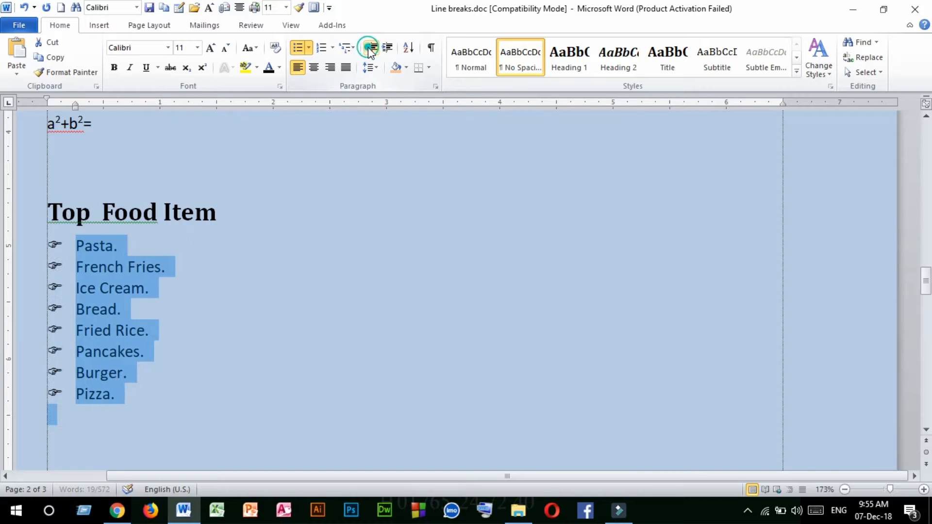
Indent the food list by several levels once more and return its bullets to the left margin.
click(387, 48)
click(386, 49)
click(386, 48)
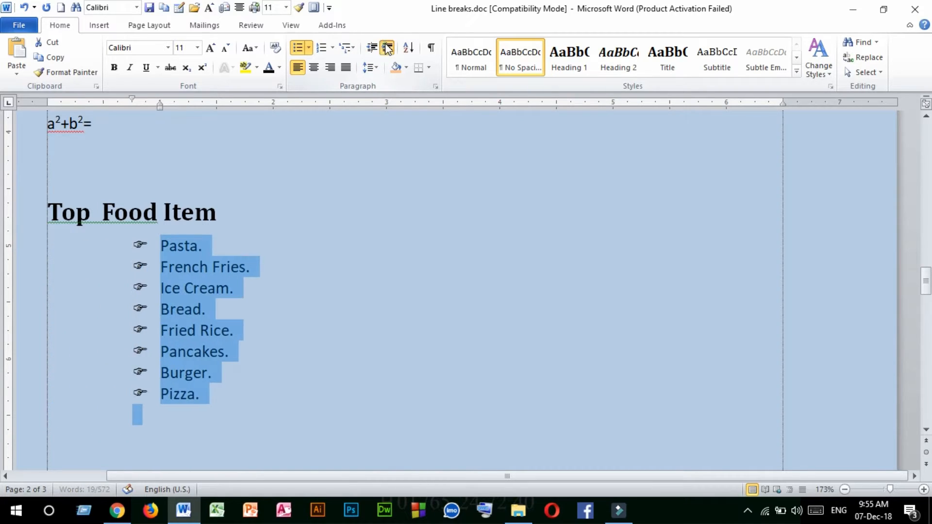
click(386, 49)
click(371, 48)
click(372, 49)
click(372, 49)
click(372, 49)
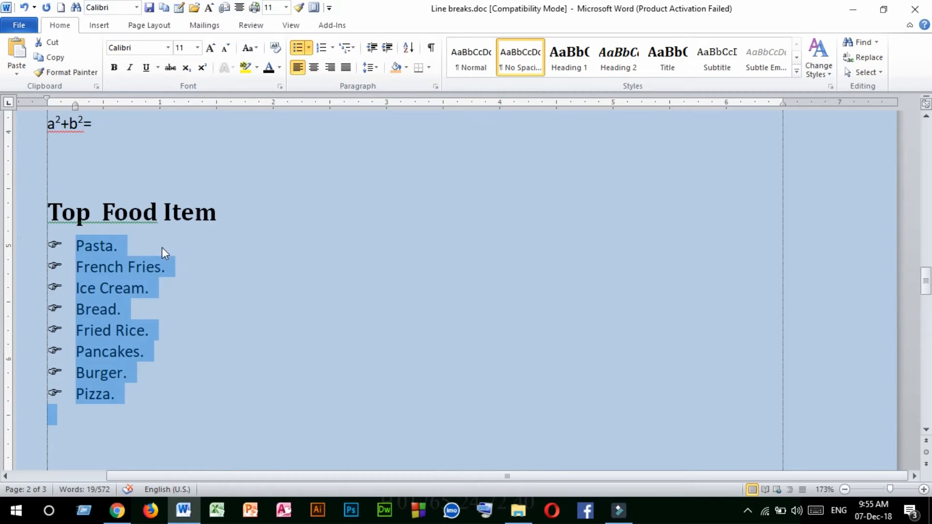
Review the alignment, indentation and spacing options in the Paragraph dialog for the food list, and close it without applying anything.
scroll(163, 263, up, 5)
scroll(164, 277, down, 5)
scroll(203, 245, up, 5)
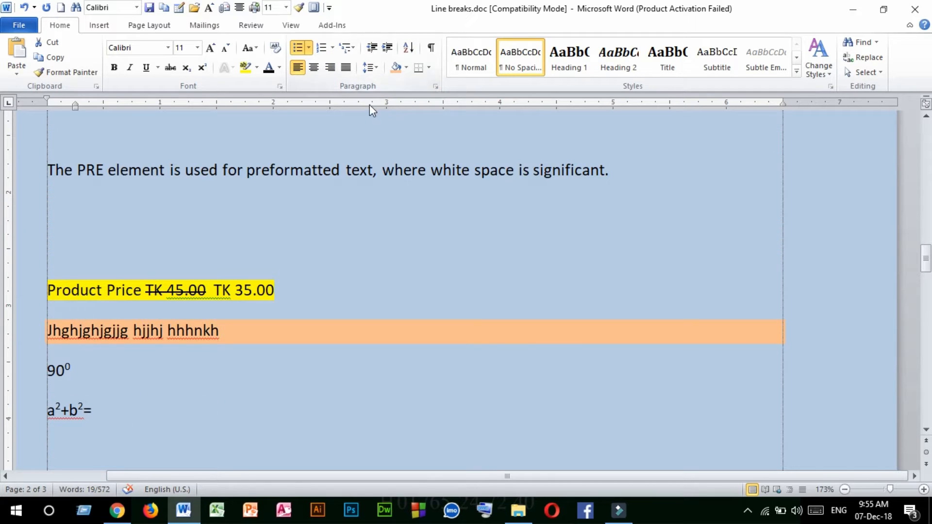
click(437, 88)
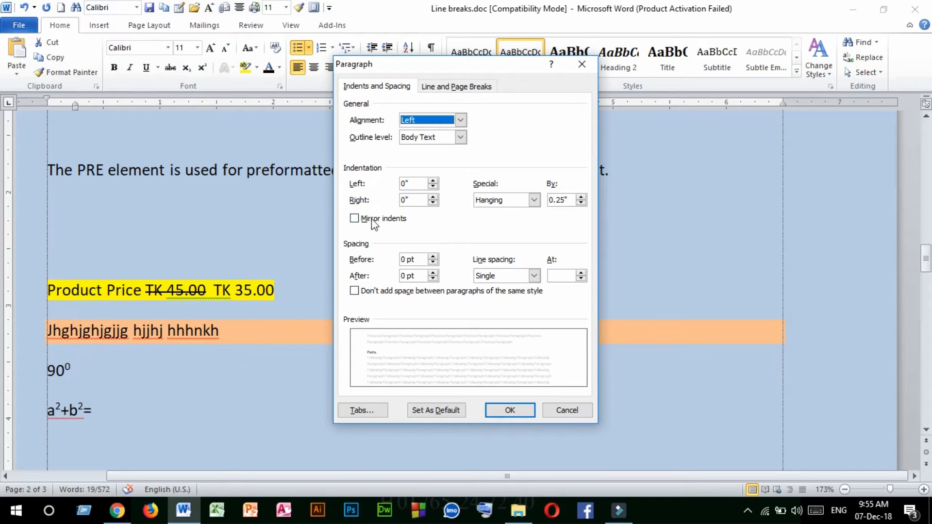
click(564, 412)
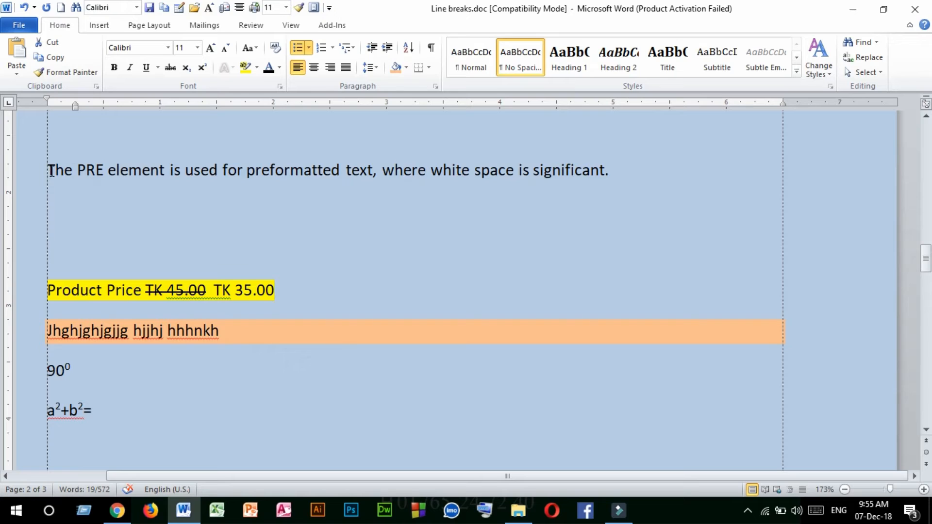
Select the paragraph beginning "The PRE element is used for preformatted text".
drag(50, 170, 620, 183)
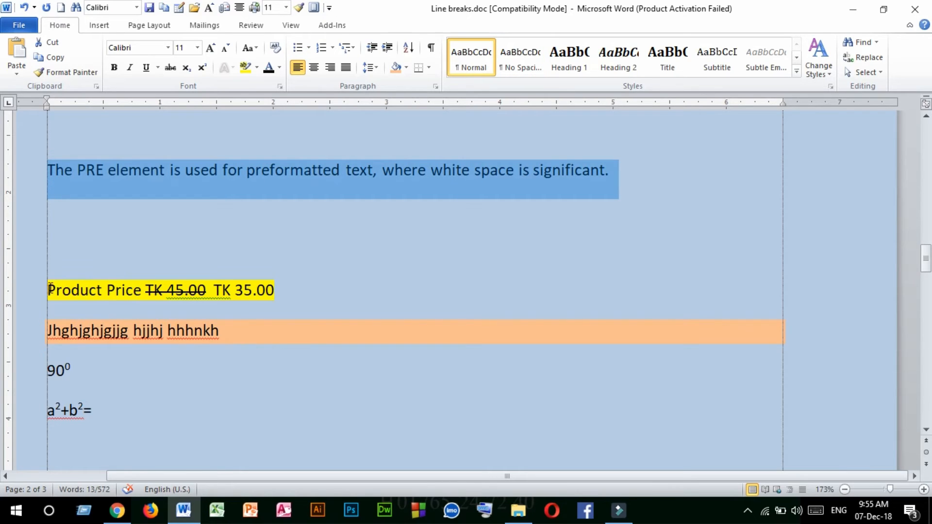